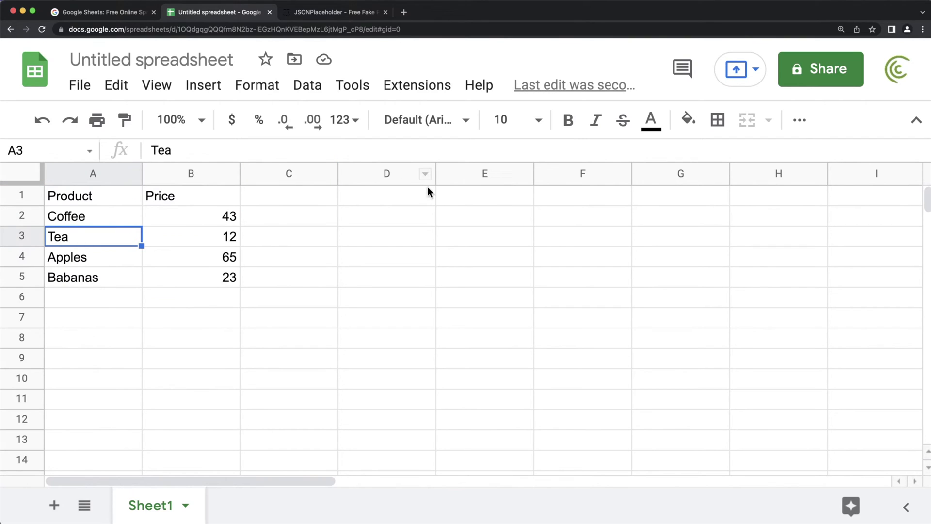
Check the sum of the Price values in B2:B5, then start a formula in D1
{"action": "left_click", "coordinate": [430, 200]}
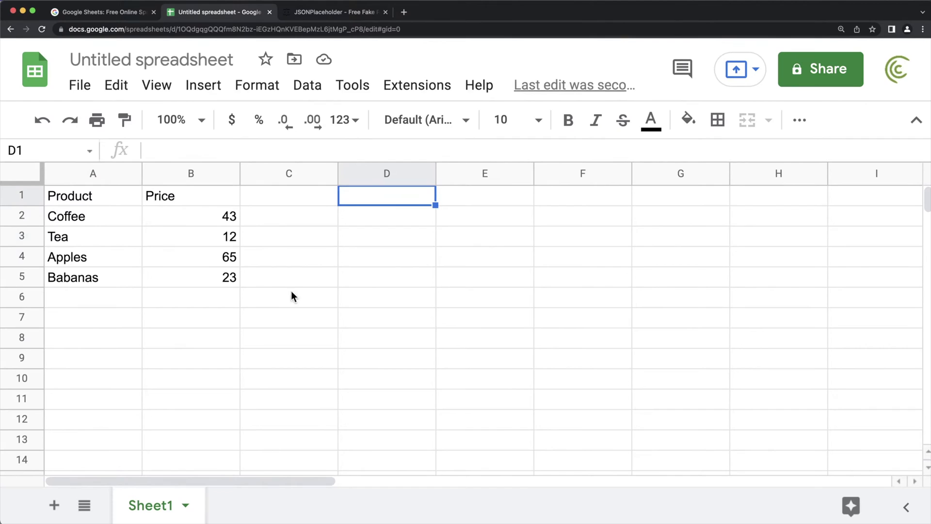
{"action": "left_click_drag", "start_coordinate": [216, 220], "coordinate": [219, 278]}
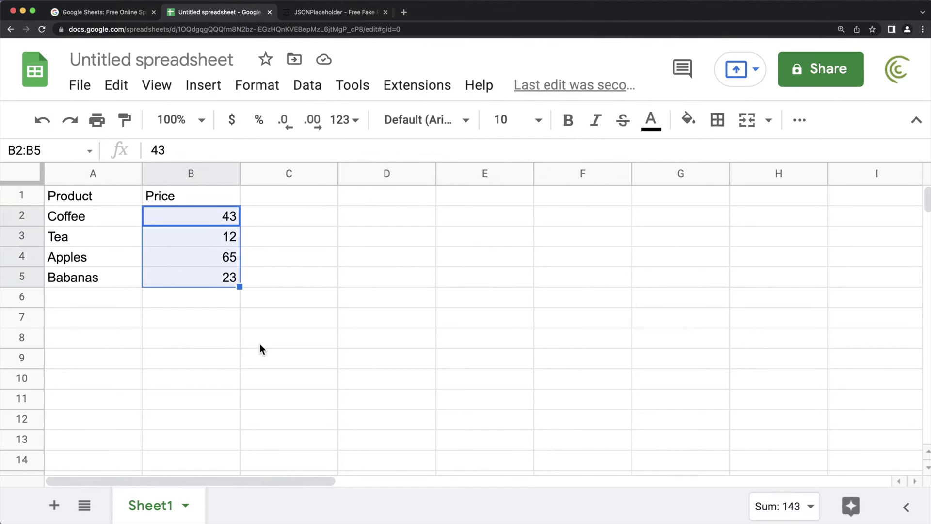
{"action": "left_click", "coordinate": [407, 198]}
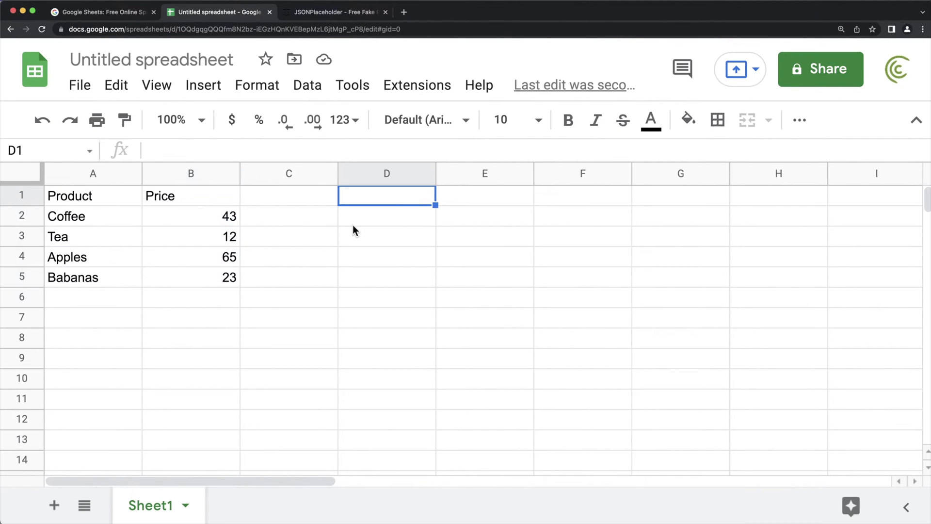
Enter =QUERY(A1:B5,"SELECT AVG(B)",1) in D1 to return the average price 35.75
{"action": "type", "text": "="}
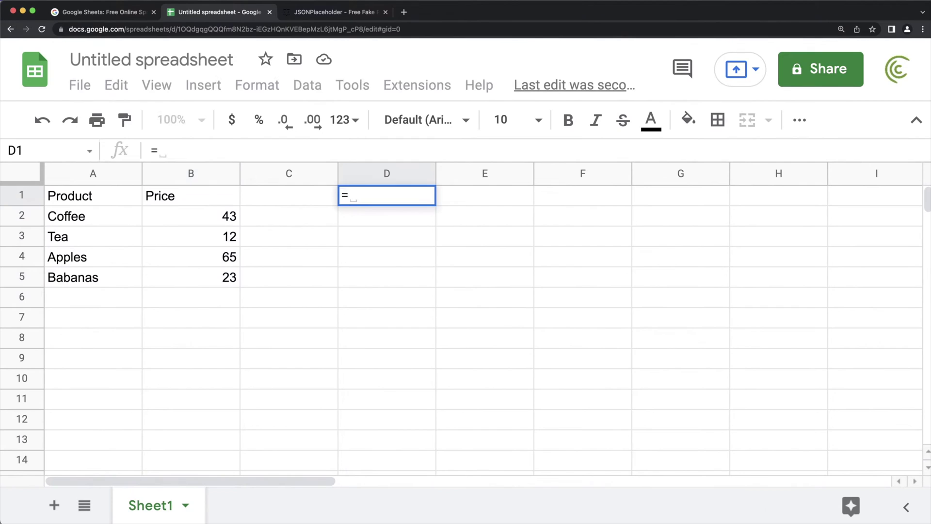
{"action": "type", "text": "QUERY("}
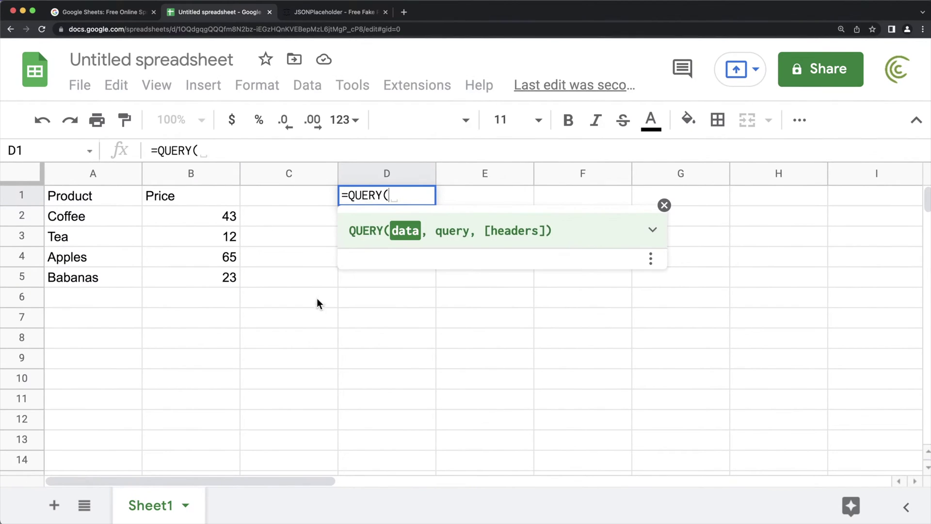
{"action": "left_click_drag", "start_coordinate": [109, 203], "coordinate": [219, 285]}
{"action": "type", "text": ", "}
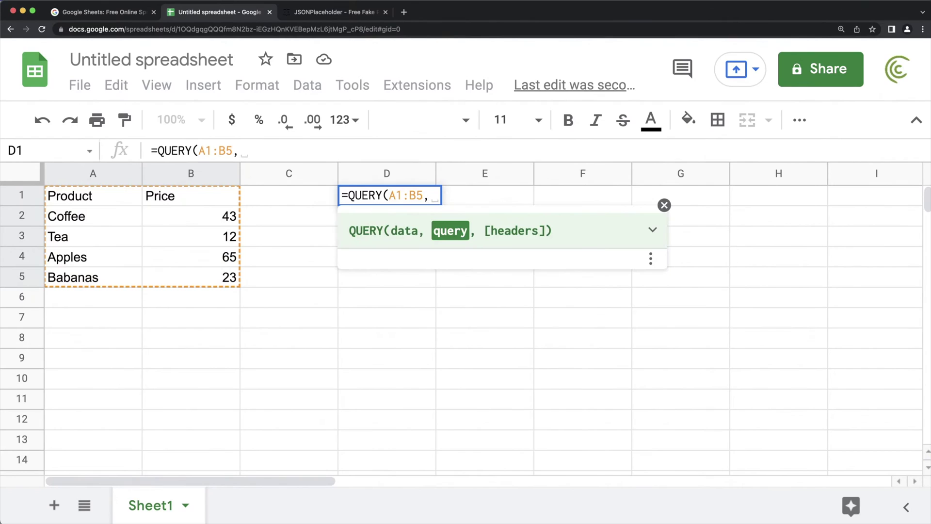
{"action": "type", "text": "\""}
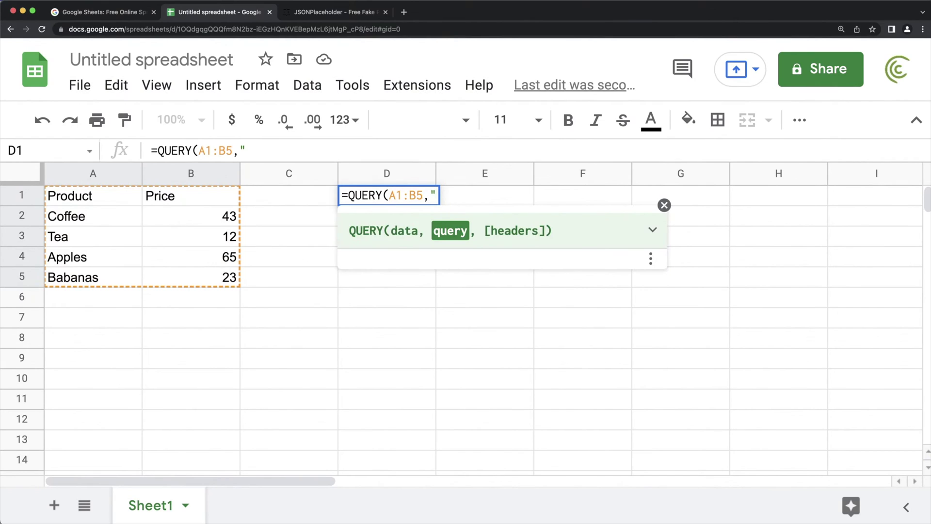
{"action": "type", "text": "SELECT "}
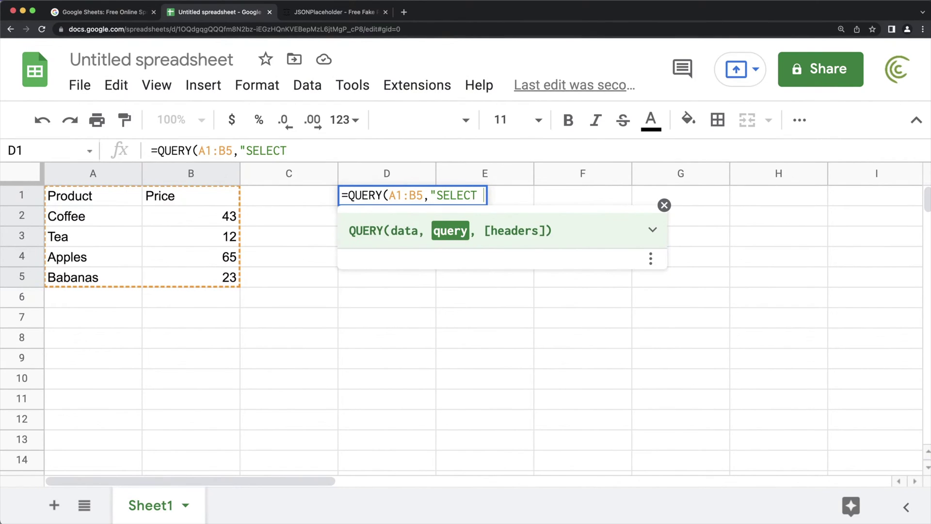
{"action": "type", "text": "AVG("}
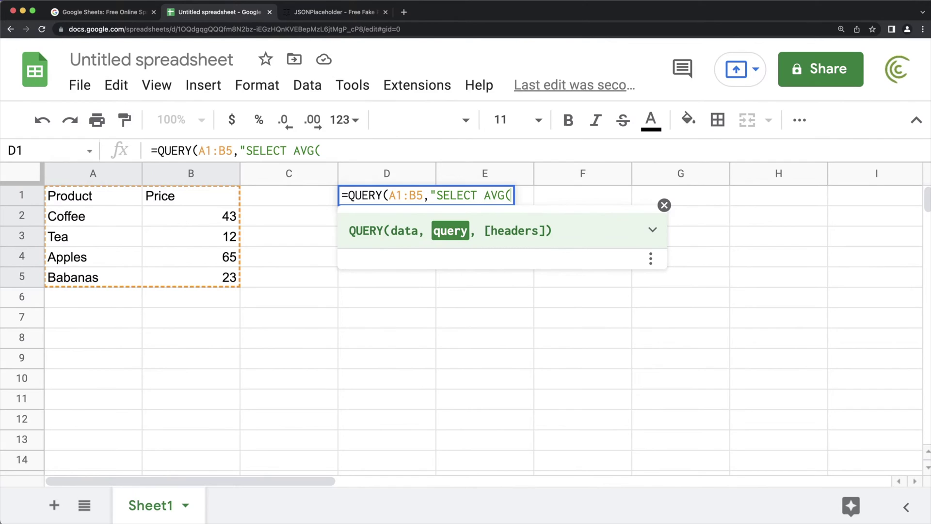
{"action": "type", "text": "B)\""}
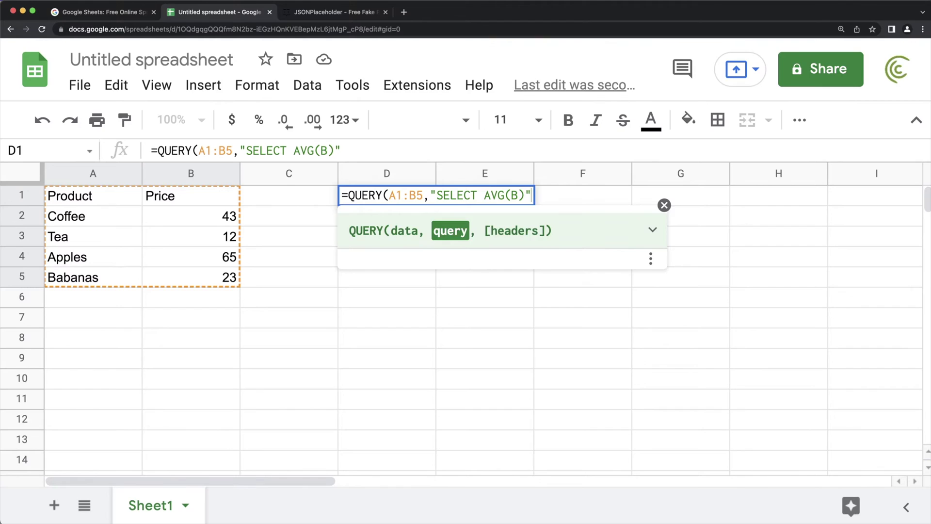
{"action": "type", "text": ",1"}
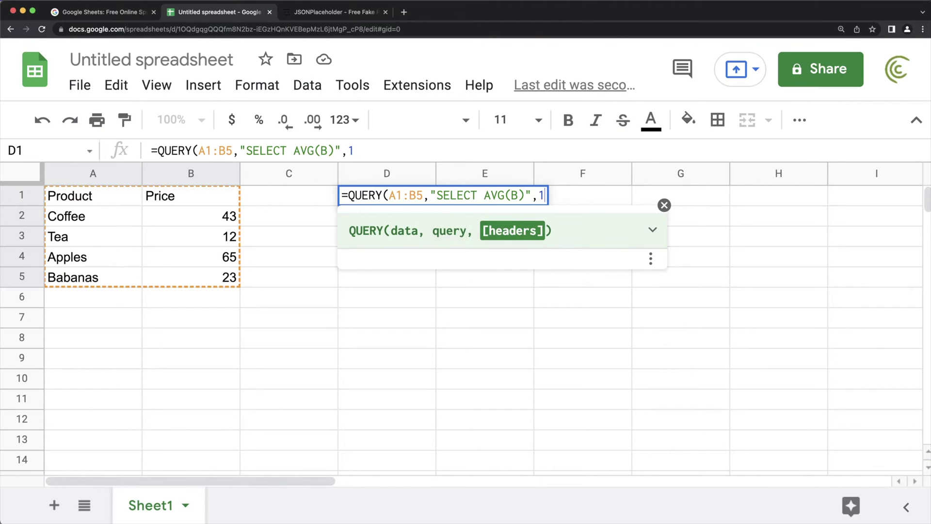
{"action": "type", "text": ")"}
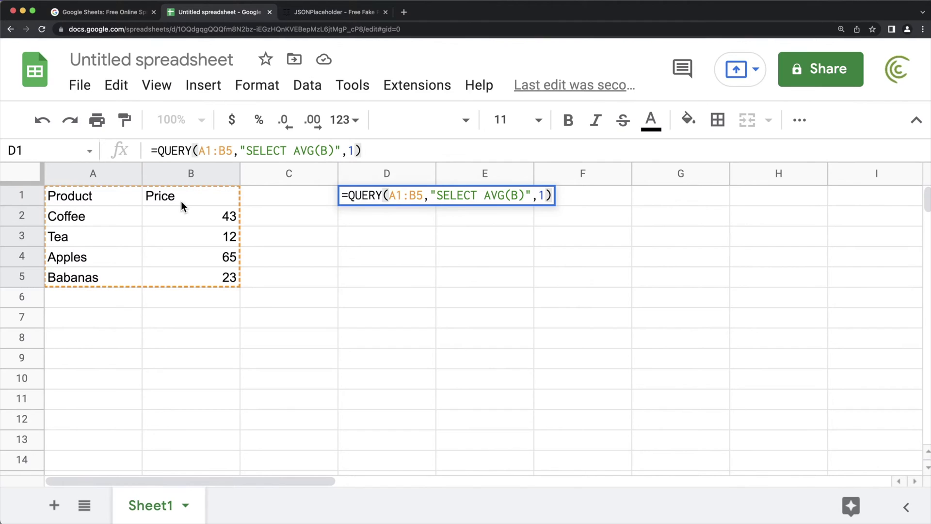
{"action": "key", "text": "Return"}
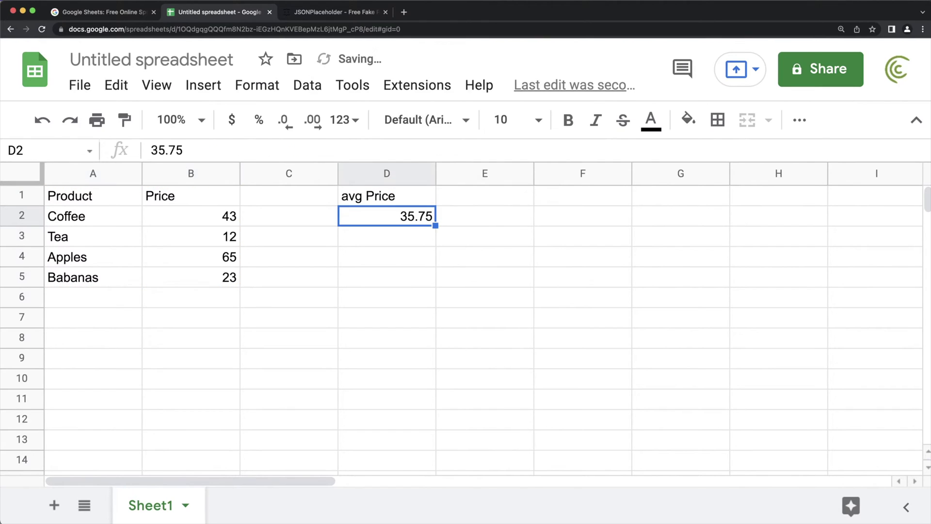
Insert an empty column before column D and give C1 the header Category
{"action": "right_click", "coordinate": [346, 174]}
{"action": "left_click", "coordinate": [394, 223]}
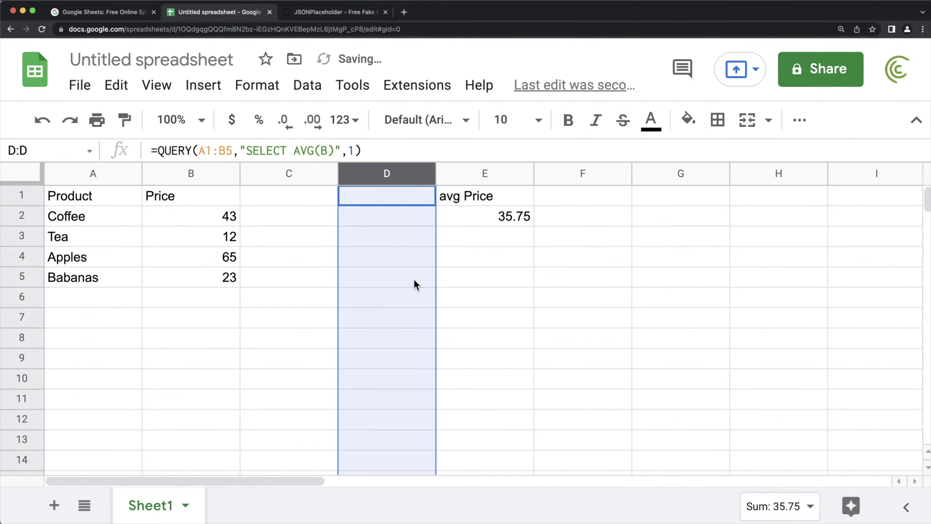
{"action": "left_click", "coordinate": [290, 215]}
{"action": "left_click", "coordinate": [272, 195]}
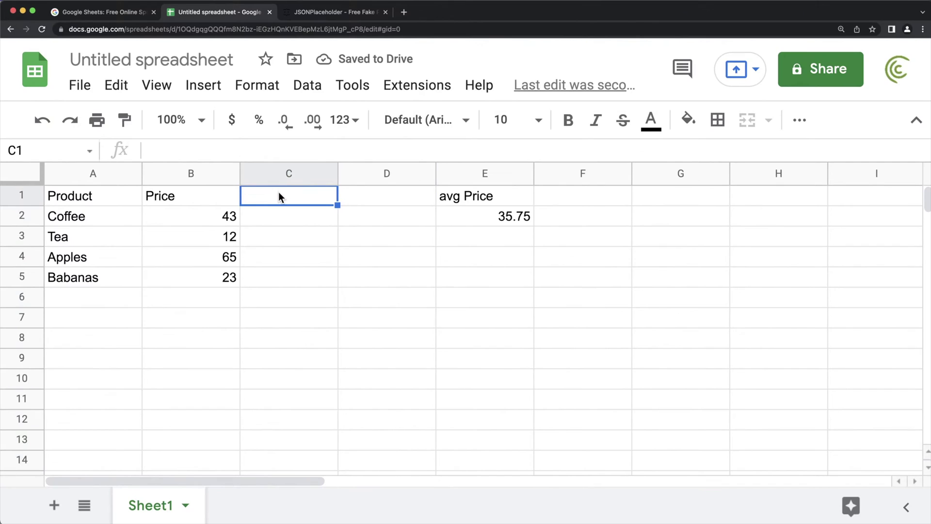
{"action": "type", "text": "CAtego"}
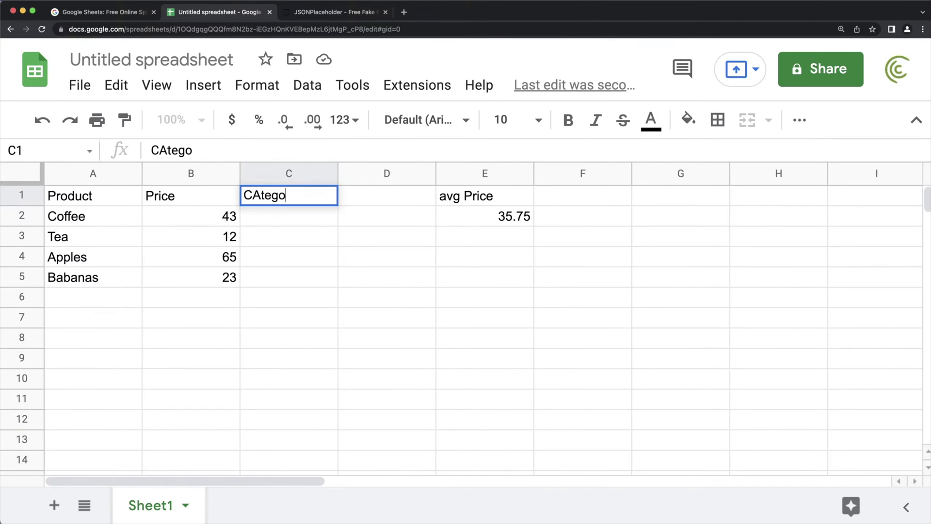
{"action": "type", "text": "ry"}
{"action": "key", "text": "BackSpace"}
{"action": "key", "text": "BackSpace"}
{"action": "key", "text": "BackSpace"}
{"action": "key", "text": "BackSpace"}
{"action": "key", "text": "BackSpace"}
{"action": "key", "text": "BackSpace"}
{"action": "key", "text": "BackSpace"}
{"action": "type", "text": "atego"}
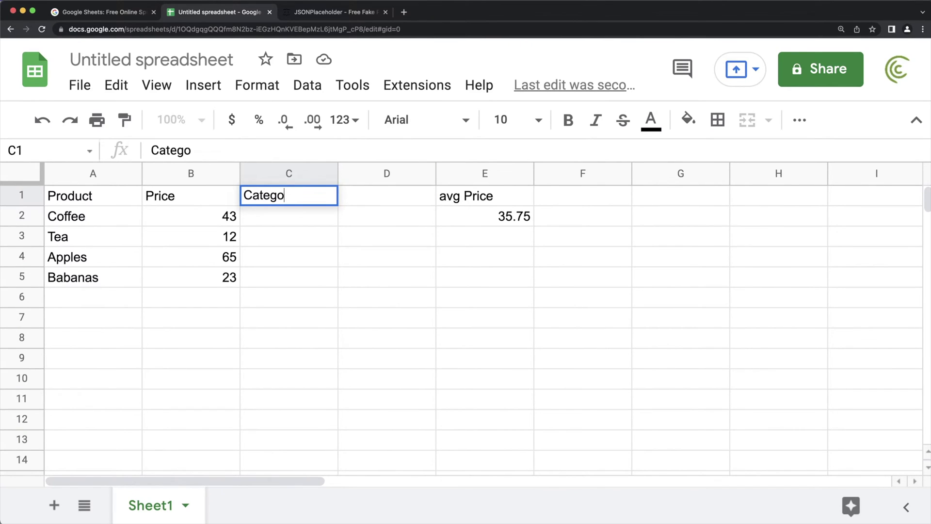
{"action": "type", "text": "ry"}
{"action": "key", "text": "Return"}
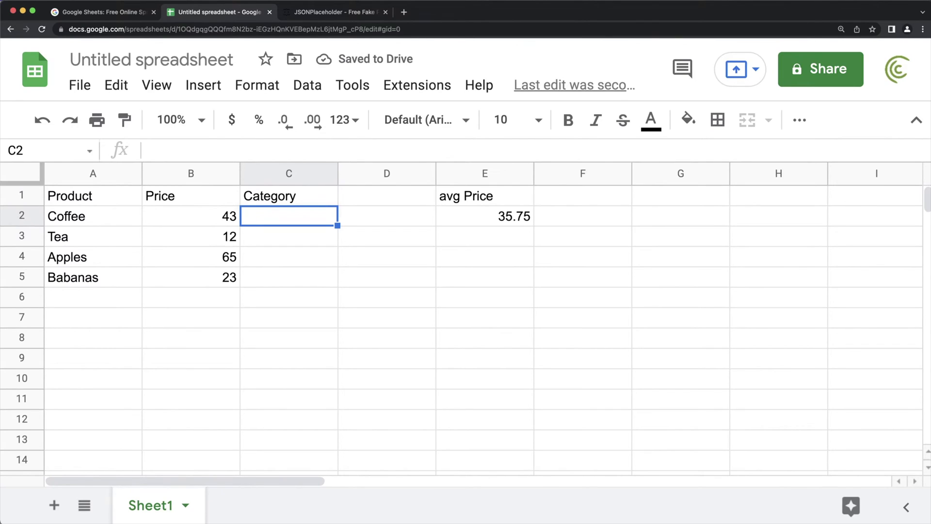
Enter drinks, drinks, Fruits and fruits as the categories in C2:C5
{"action": "type", "text": "drinks'"}
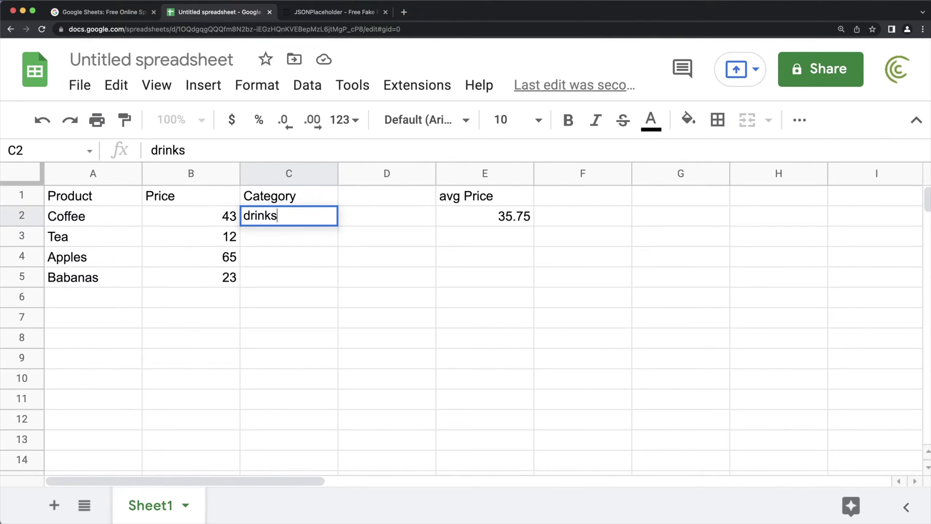
{"action": "key", "text": "Return"}
{"action": "type", "text": "drinks"}
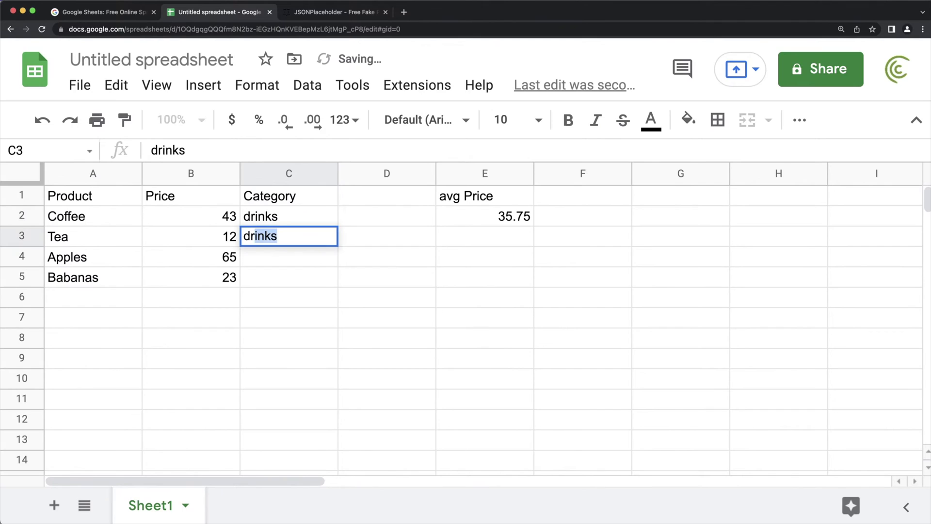
{"action": "key", "text": "Return"}
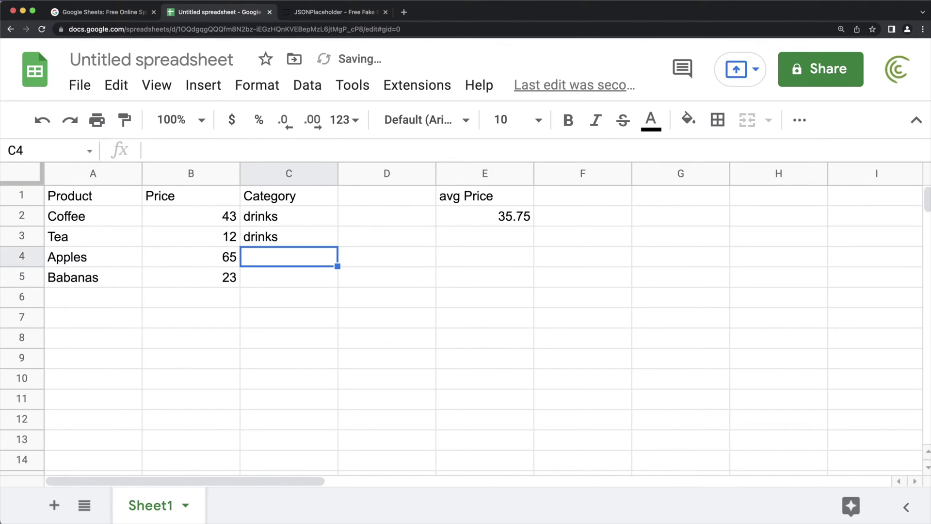
{"action": "type", "text": "Fruits"}
{"action": "key", "text": "Return"}
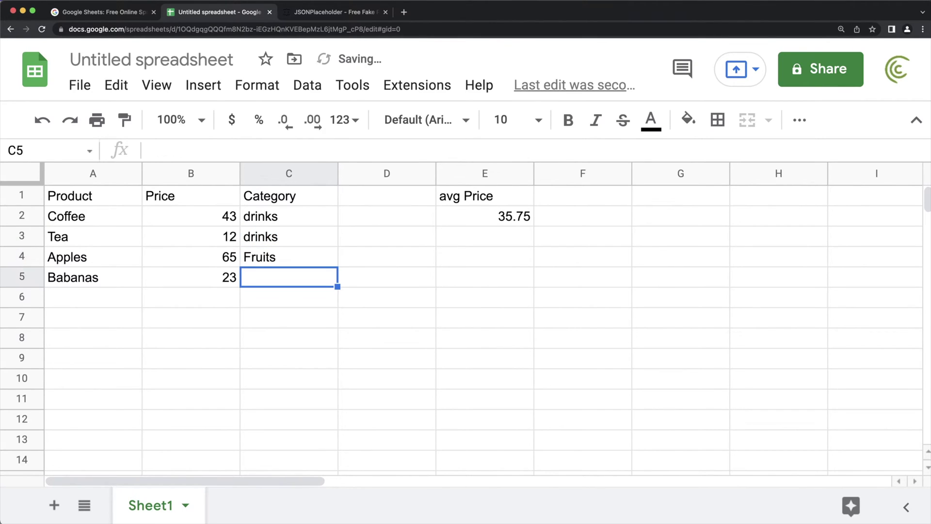
{"action": "type", "text": "fruits"}
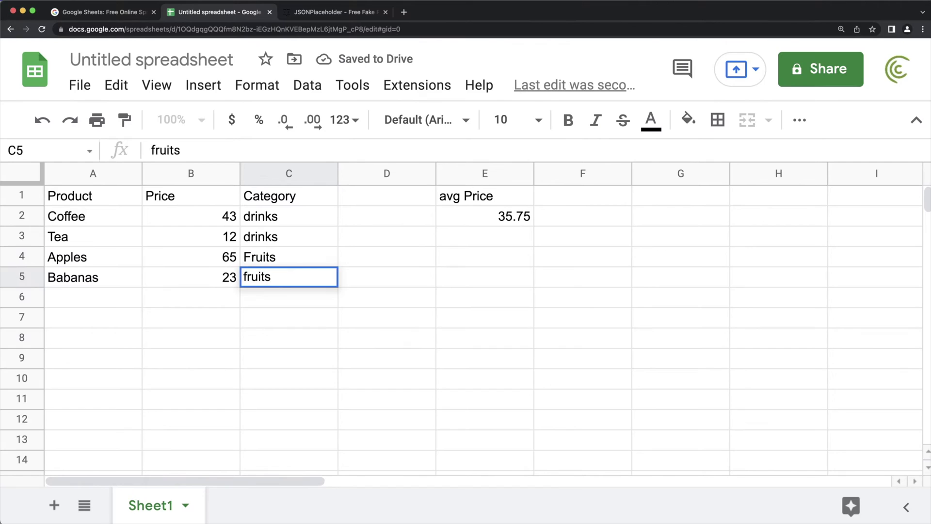
{"action": "key", "text": "Return"}
Correct C4 from Fruits to lowercase fruits
{"action": "left_click", "coordinate": [247, 257]}
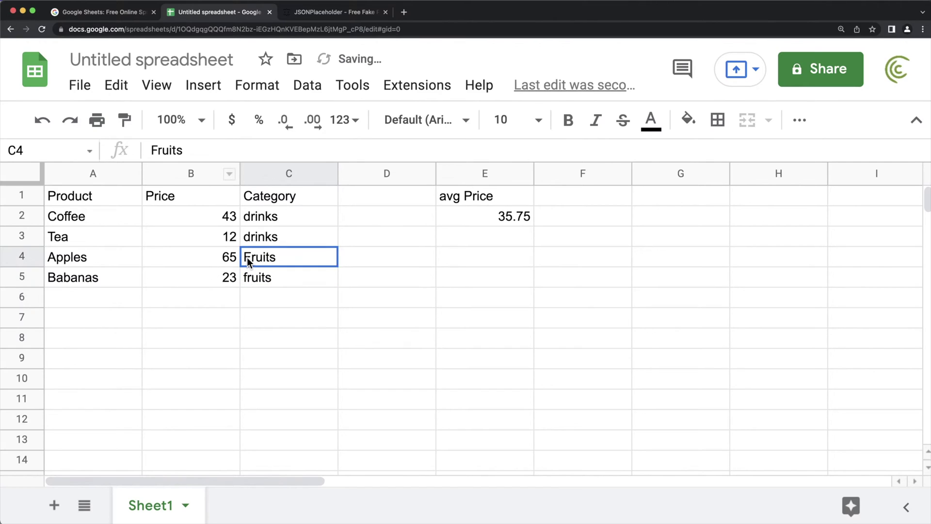
{"action": "double_click", "coordinate": [246, 257]}
{"action": "left_click_drag", "start_coordinate": [252, 256], "coordinate": [243, 256]}
{"action": "type", "text": "f"}
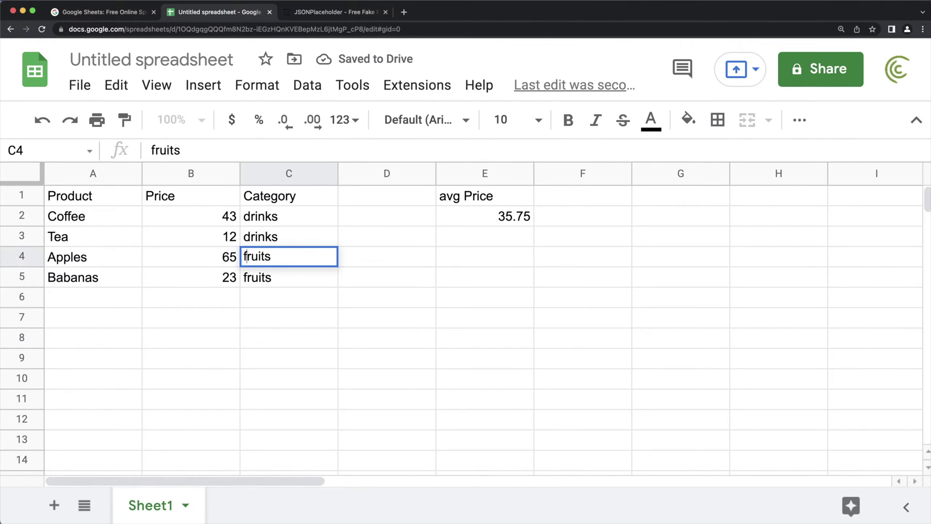
{"action": "key", "text": "Return"}
{"action": "left_click", "coordinate": [504, 218]}
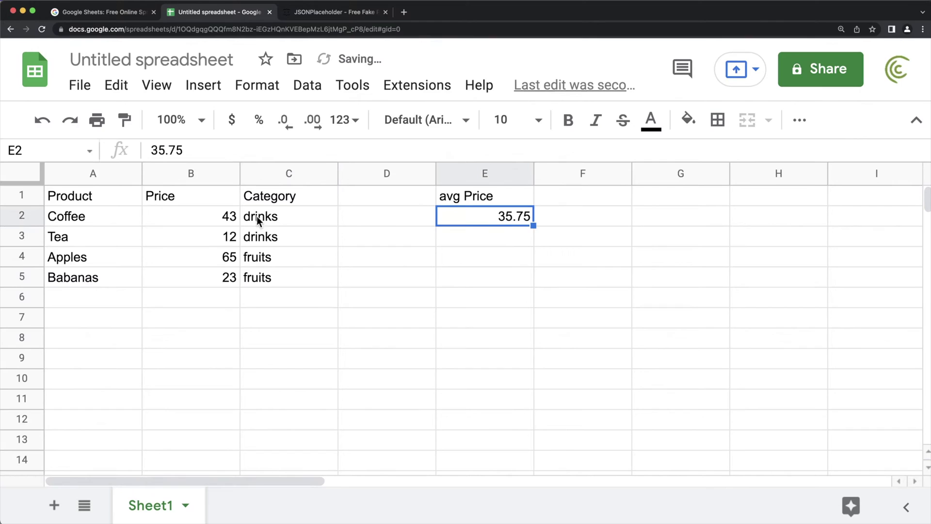
Widen the E1 query's data range from A1:B5 to A1:C5
{"action": "double_click", "coordinate": [468, 213]}
{"action": "double_click", "coordinate": [466, 199]}
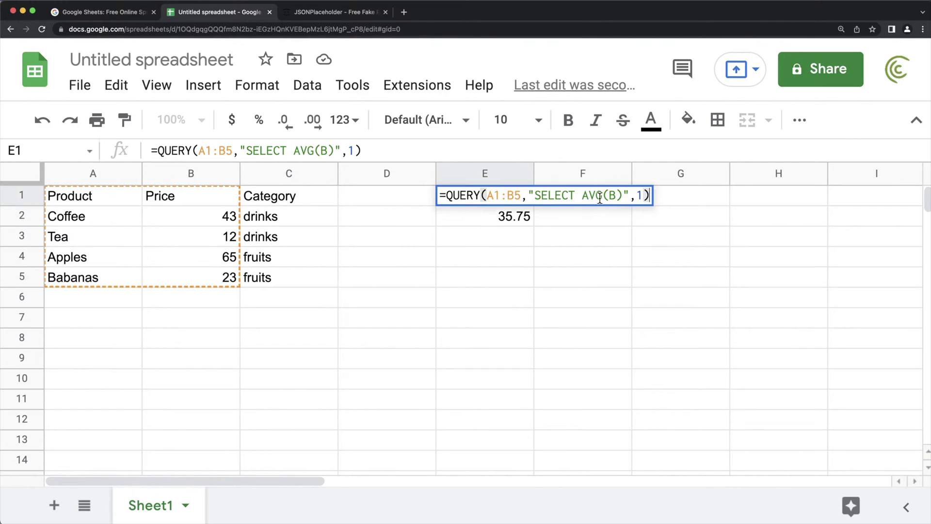
{"action": "left_click", "coordinate": [511, 196]}
{"action": "type", "text": "C"}
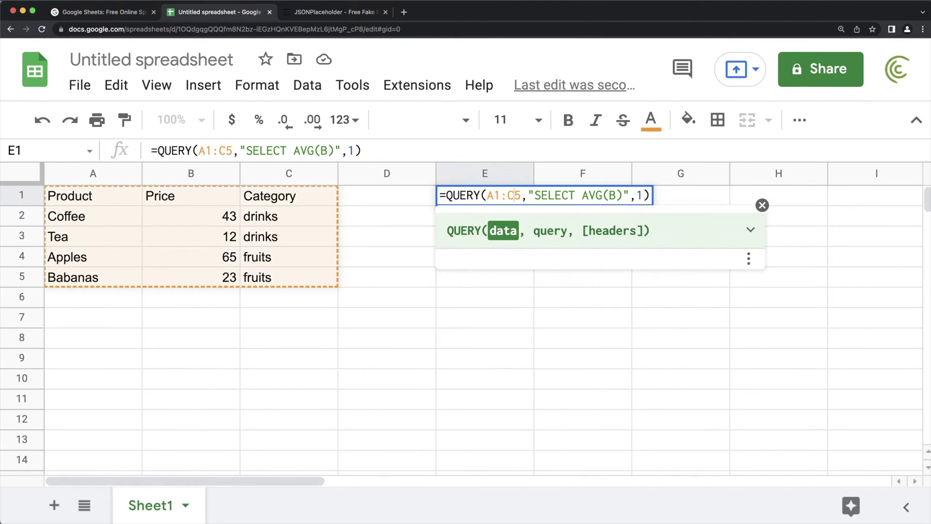
{"action": "key", "text": "Right"}
{"action": "key", "text": "Right"}
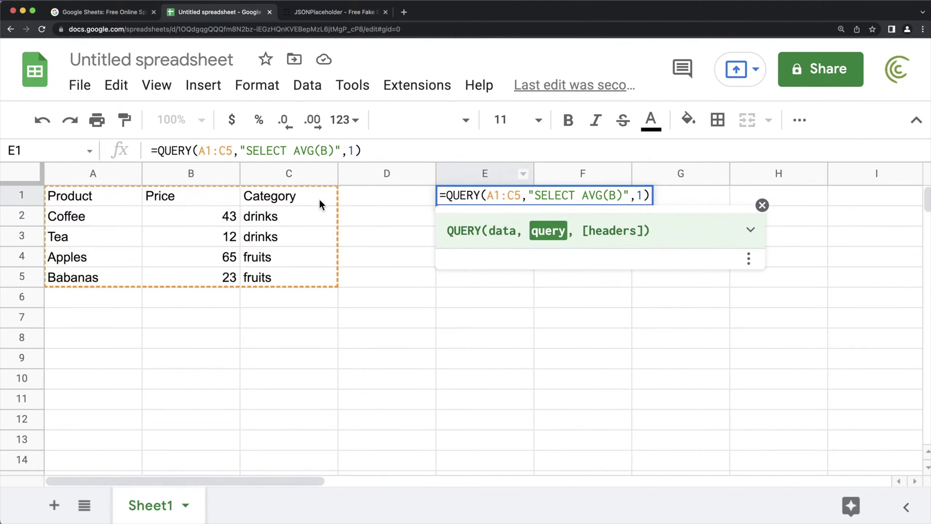
Change the query text to "SELECT C, AVG(B) GROUP BY C" to get drinks 27.5 and fruits 44
{"action": "key", "text": "Right"}
{"action": "key", "text": "Right"}
{"action": "key", "text": "Right"}
{"action": "key", "text": "Right"}
{"action": "key", "text": "Right"}
{"action": "key", "text": "Right"}
{"action": "key", "text": "Right"}
{"action": "key", "text": "Right"}
{"action": "key", "text": "Right"}
{"action": "key", "text": "Right"}
{"action": "key", "text": "Right"}
{"action": "key", "text": "Right"}
{"action": "key", "text": "Right"}
{"action": "key", "text": "Right"}
{"action": "key", "text": "BackSpace"}
{"action": "key", "text": "Left"}
{"action": "key", "text": "Left"}
{"action": "key", "text": "Left"}
{"action": "key", "text": "Left"}
{"action": "key", "text": "Left"}
{"action": "key", "text": "Left"}
{"action": "type", "text": "C,"}
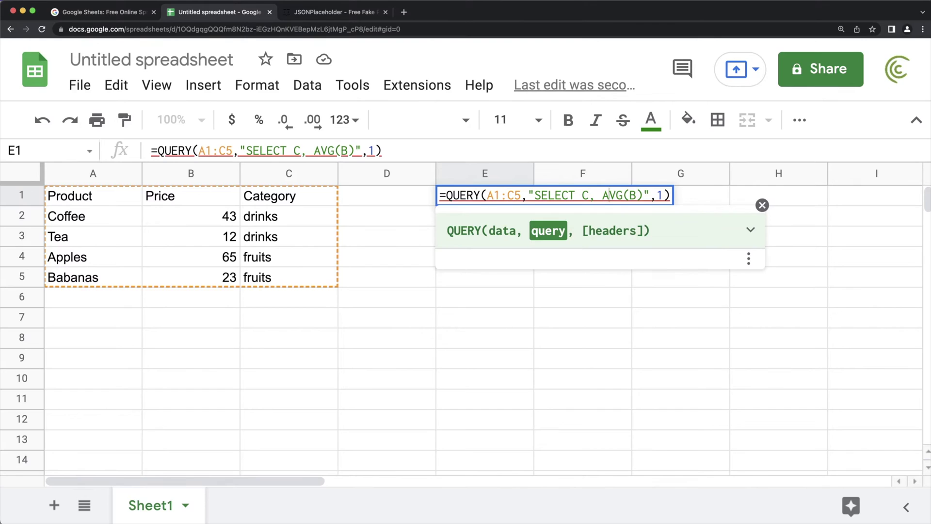
{"action": "key", "text": "Right"}
{"action": "key", "text": "Right"}
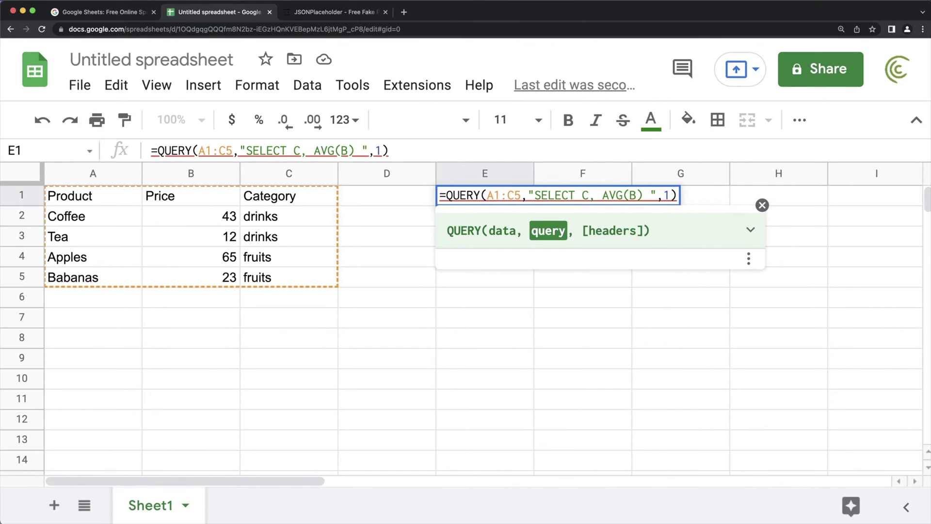
{"action": "type", "text": "GROUP "}
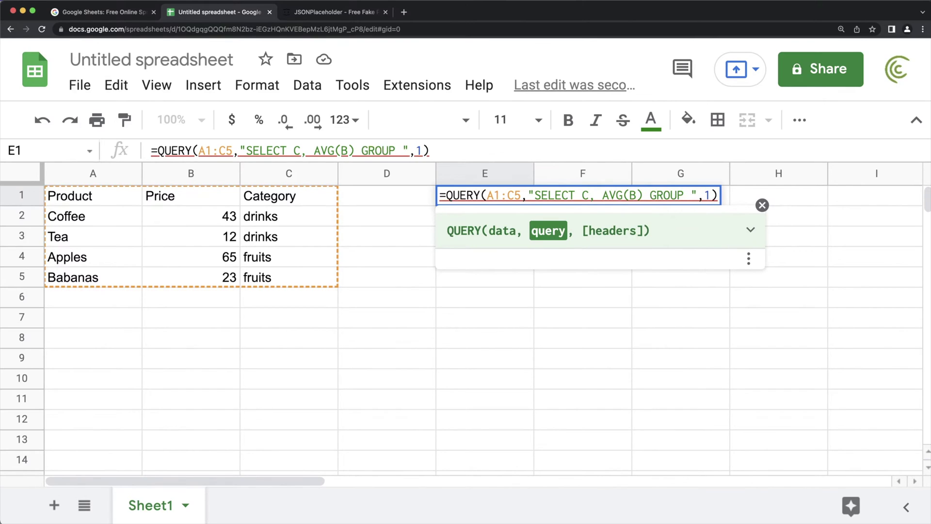
{"action": "type", "text": "BY "}
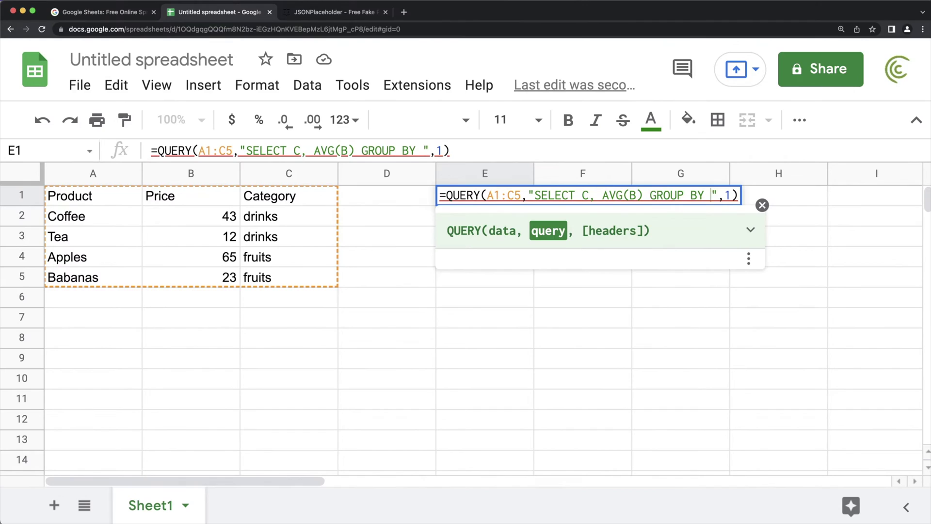
{"action": "type", "text": "C"}
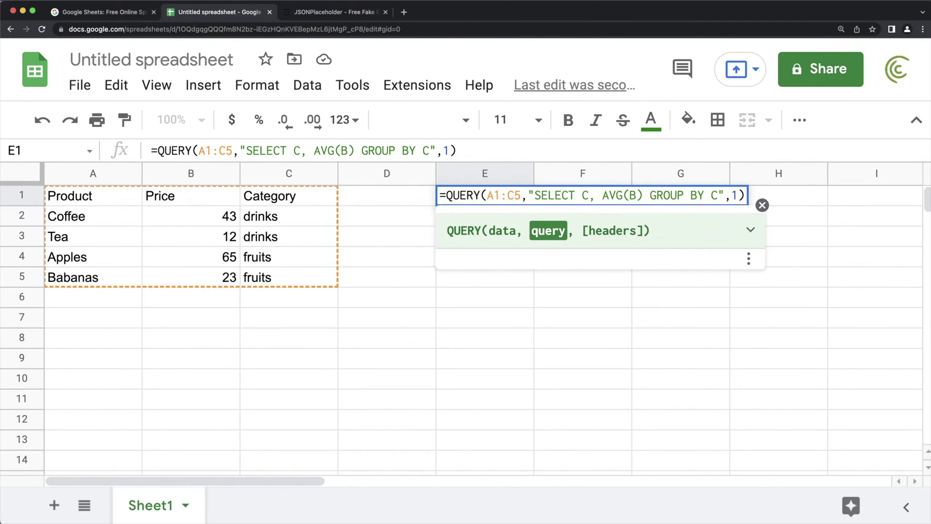
{"action": "key", "text": "Return"}
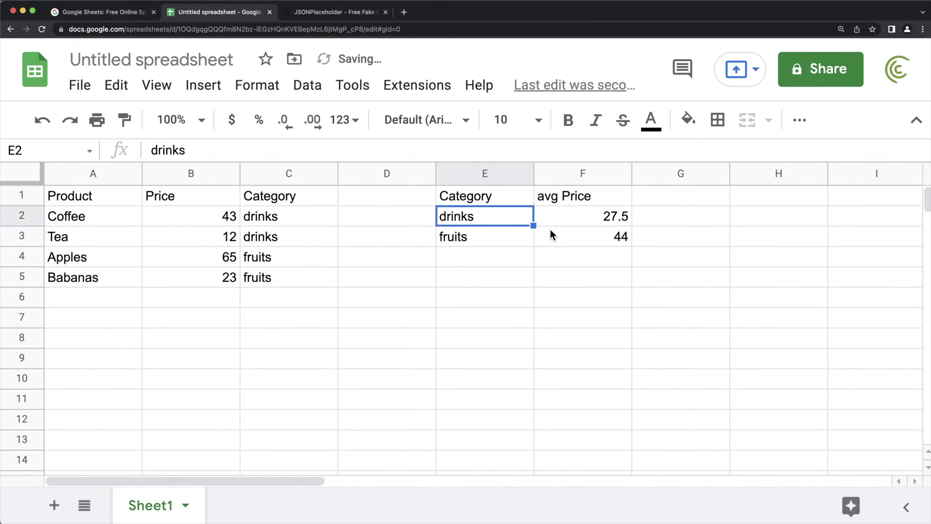
{"action": "left_click_drag", "start_coordinate": [573, 216], "coordinate": [577, 233]}
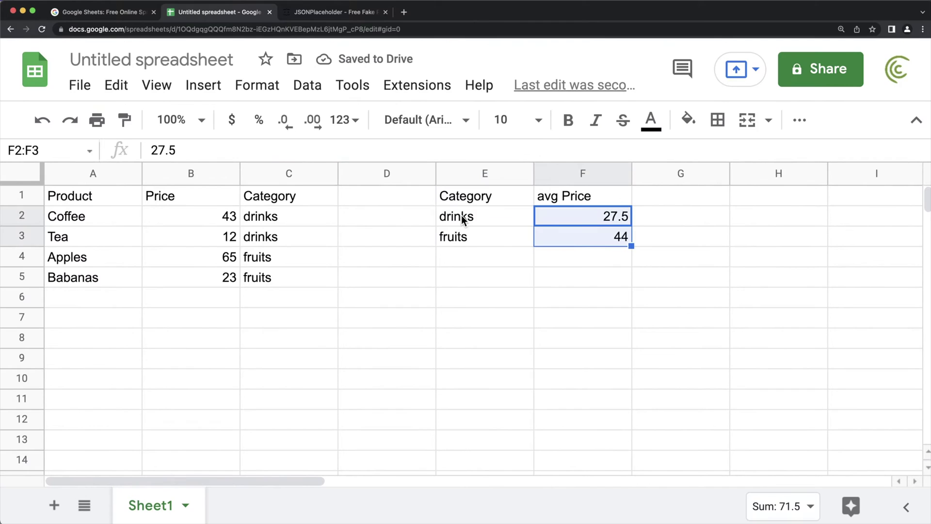
Change the E1 query's range from A1:C5 to the open-ended A1:C
{"action": "left_click_drag", "start_coordinate": [461, 219], "coordinate": [478, 237]}
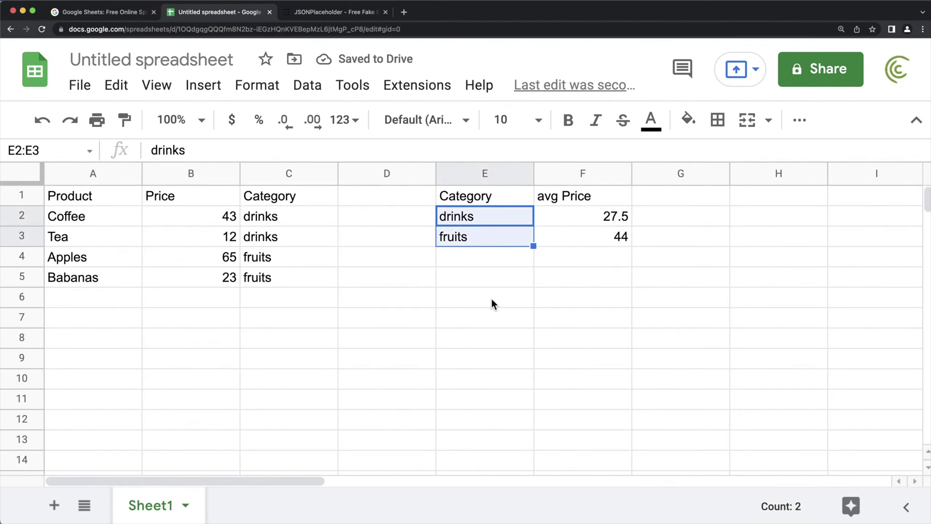
{"action": "left_click", "coordinate": [474, 196]}
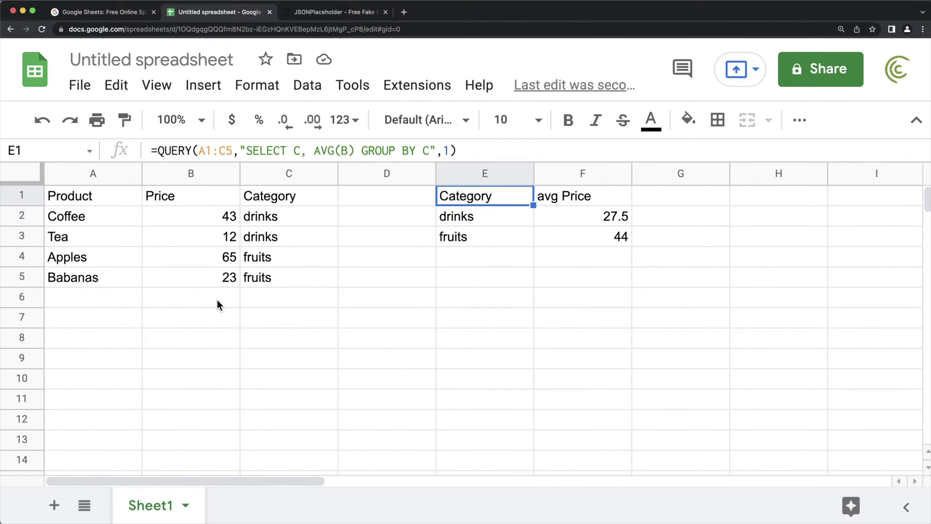
{"action": "left_click", "coordinate": [99, 292]}
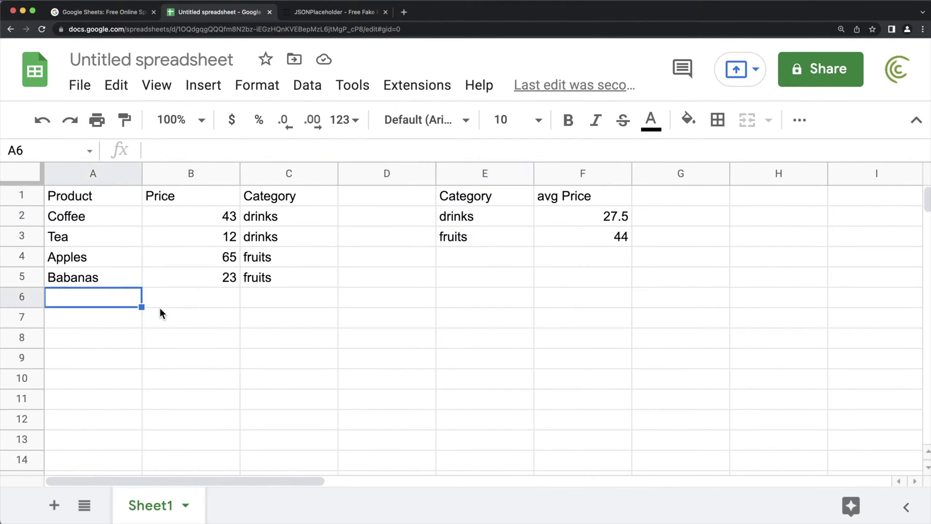
{"action": "left_click", "coordinate": [480, 197]}
{"action": "double_click", "coordinate": [470, 197]}
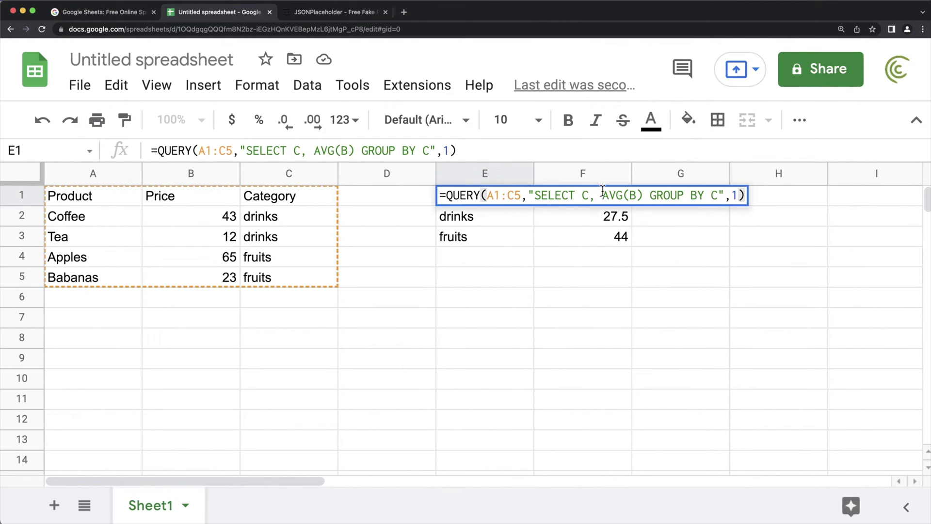
{"action": "left_click", "coordinate": [521, 196]}
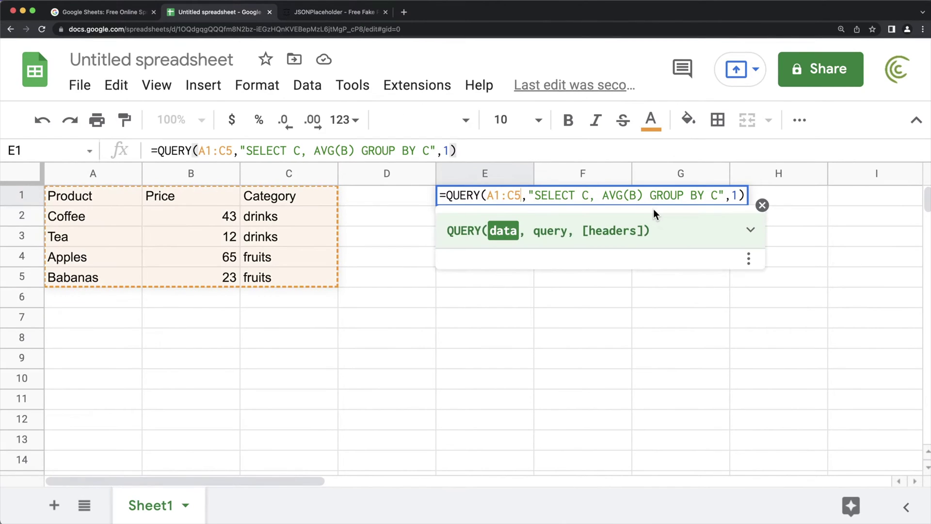
{"action": "key", "text": "BackSpace"}
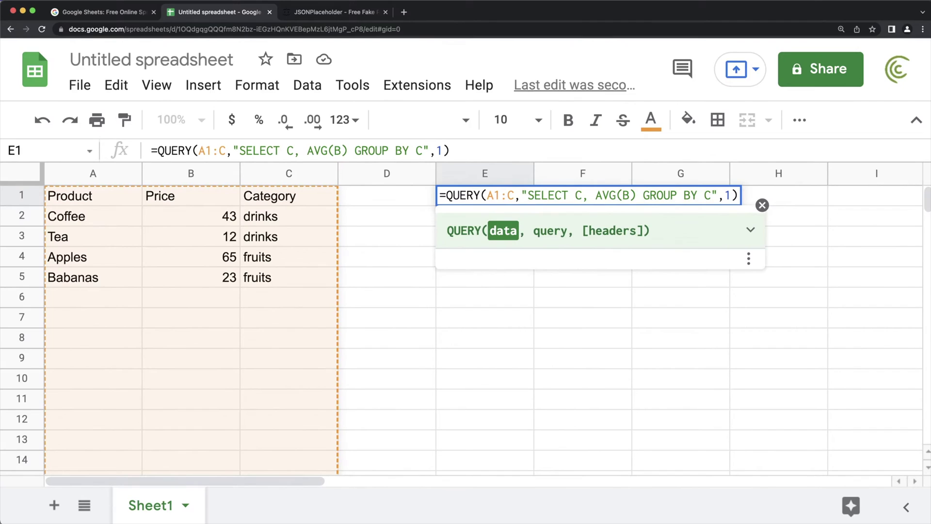
{"action": "key", "text": "Return"}
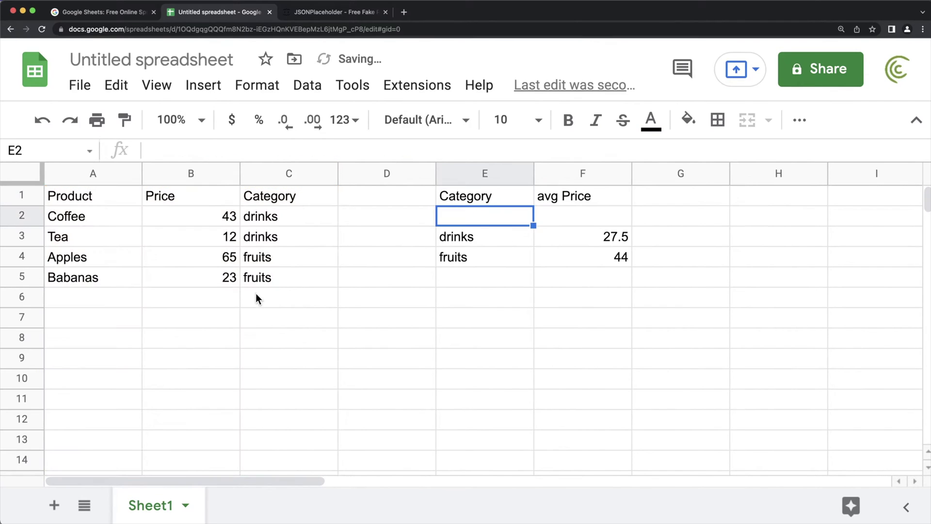
{"action": "left_click", "coordinate": [138, 297]}
{"action": "left_click", "coordinate": [468, 217]}
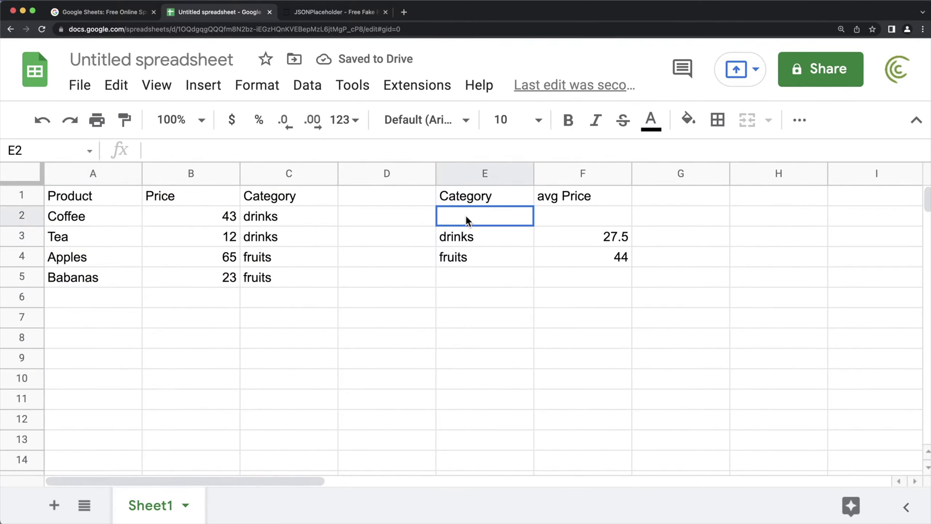
{"action": "left_click", "coordinate": [84, 300]}
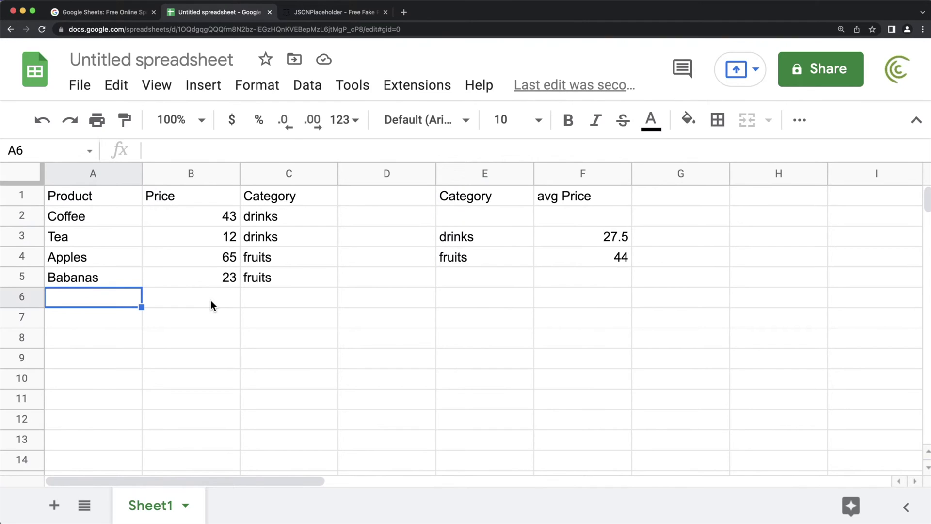
Add Rice with price 4.5 in row 6 and Flour as the product in A7
{"action": "type", "text": "Rice"}
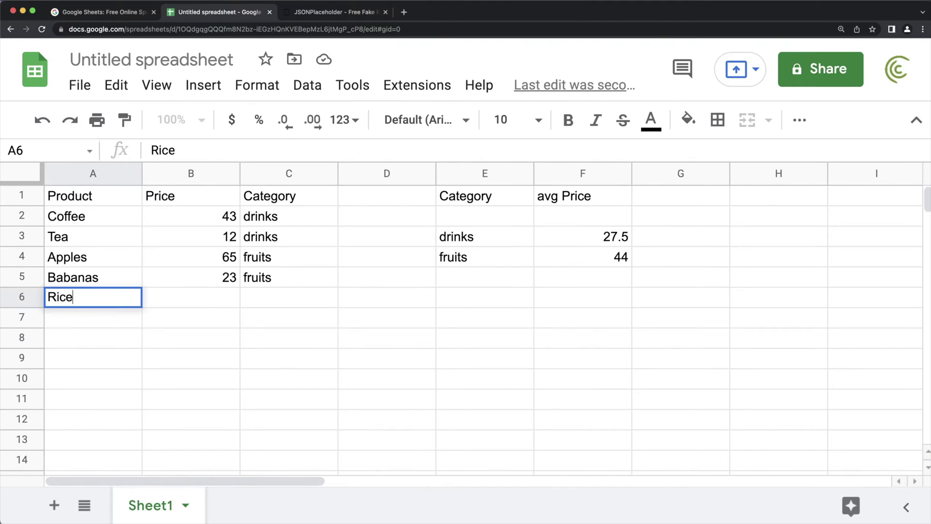
{"action": "key", "text": "Tab"}
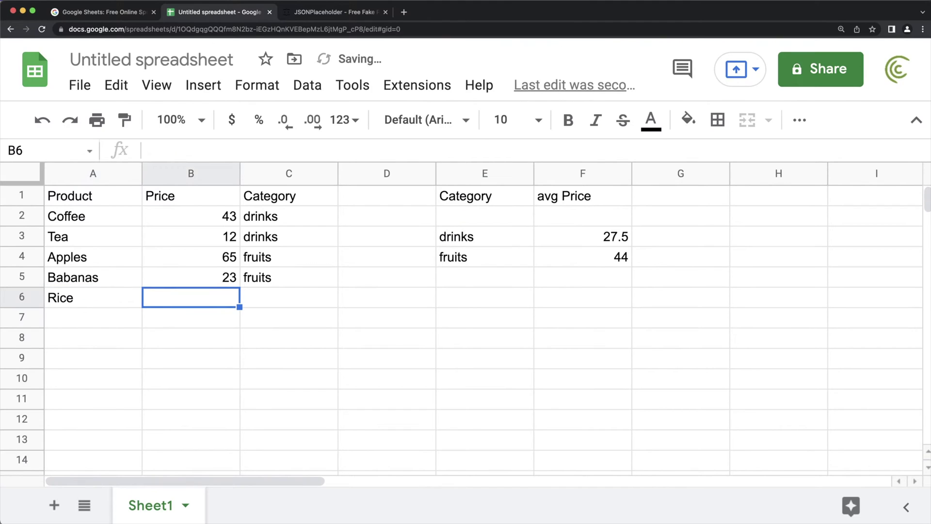
{"action": "type", "text": "4.5"}
{"action": "key", "text": "Return"}
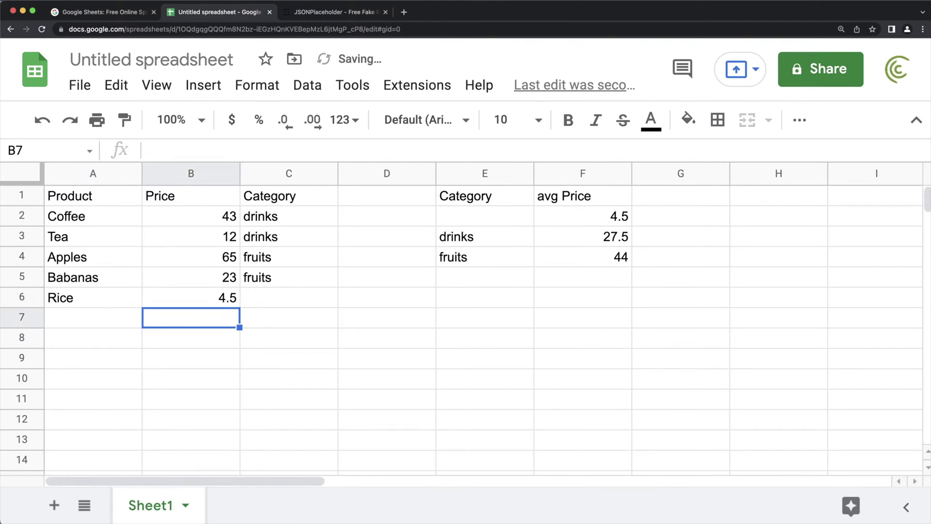
{"action": "left_click", "coordinate": [93, 317]}
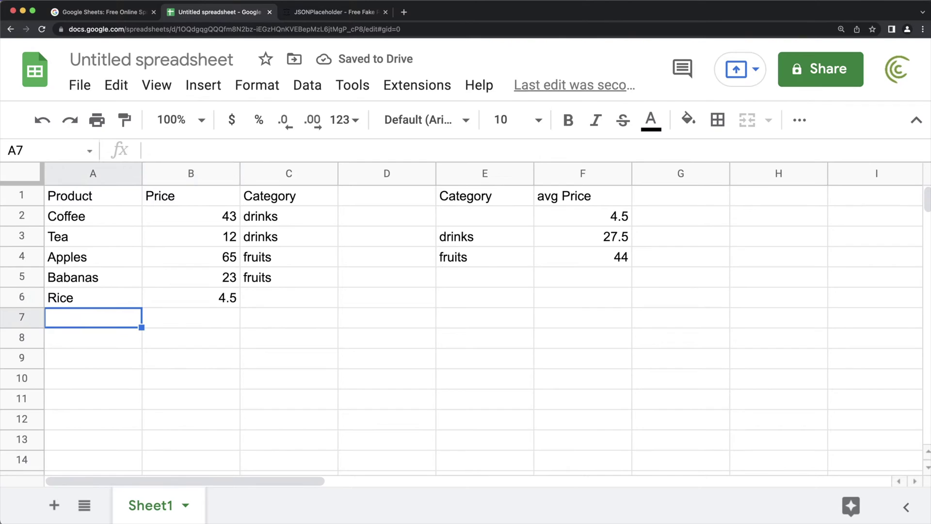
{"action": "type", "text": "Flour"}
{"action": "key", "text": "Return"}
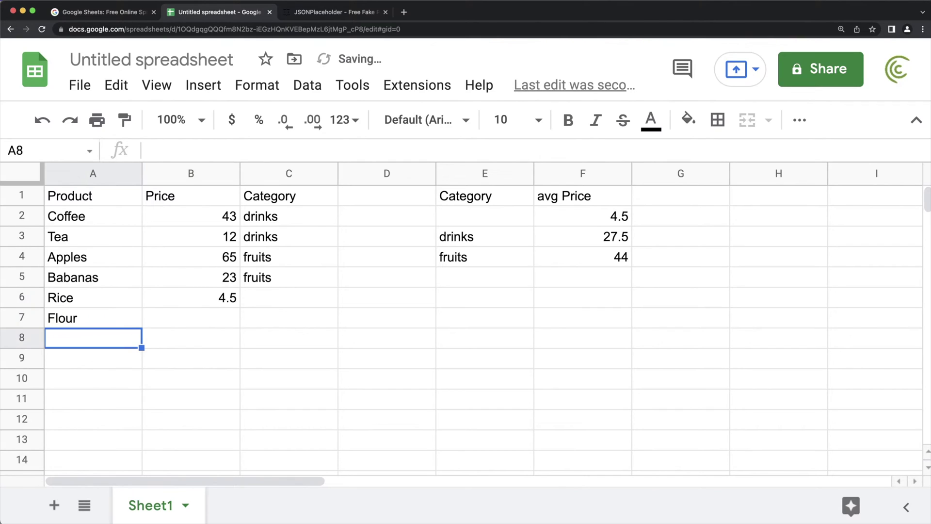
{"action": "left_click", "coordinate": [93, 317]}
{"action": "left_click", "coordinate": [288, 318]}
Give Rice and Flour the category cook and set Flour's price to 7.5
{"action": "left_click", "coordinate": [289, 297]}
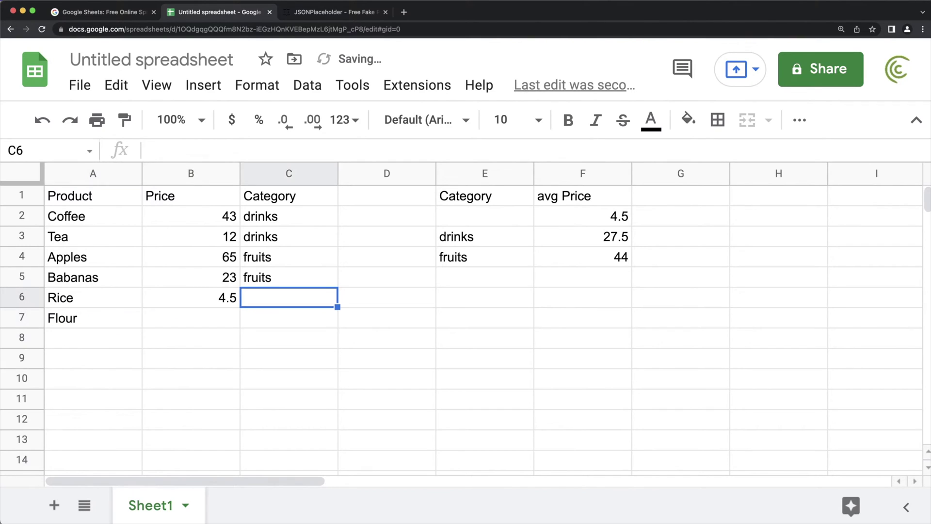
{"action": "type", "text": "cook"}
{"action": "key", "text": "Return"}
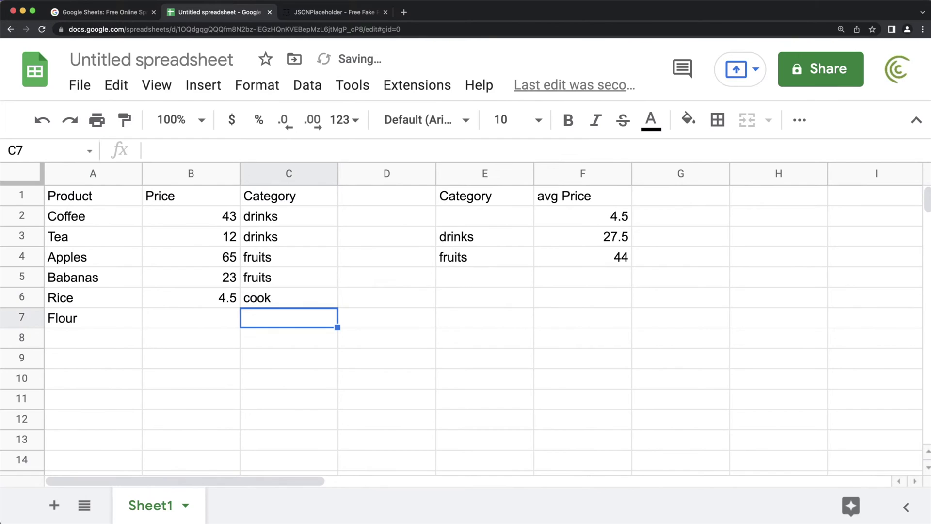
{"action": "type", "text": "cook"}
{"action": "key", "text": "Return"}
{"action": "left_click", "coordinate": [190, 317]}
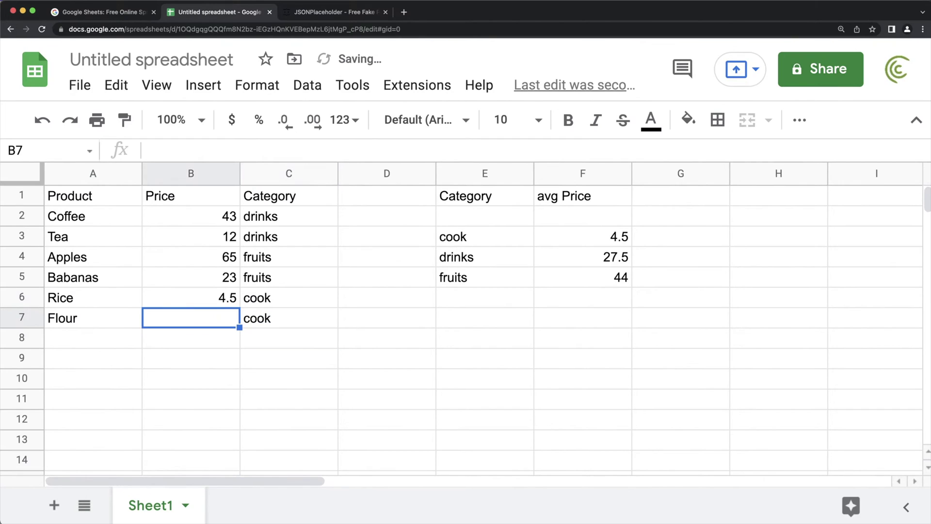
{"action": "type", "text": "7.5"}
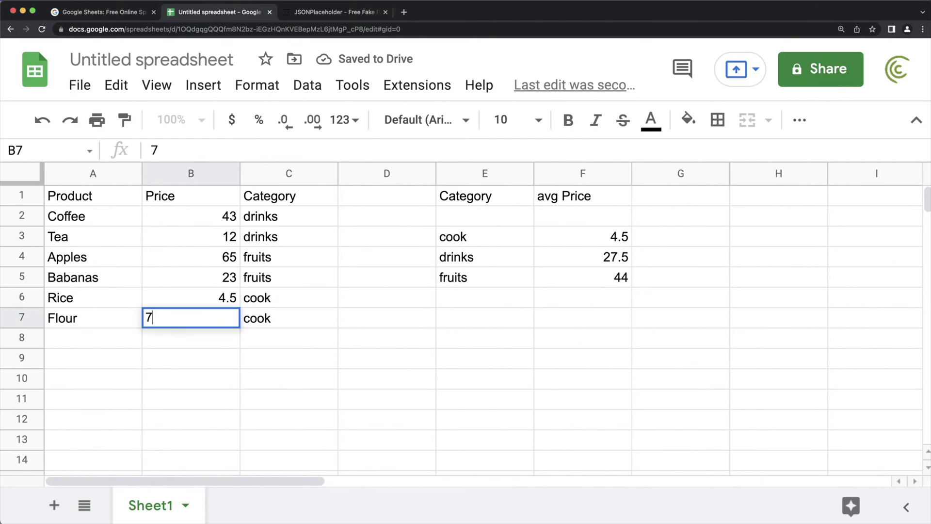
{"action": "key", "text": "Return"}
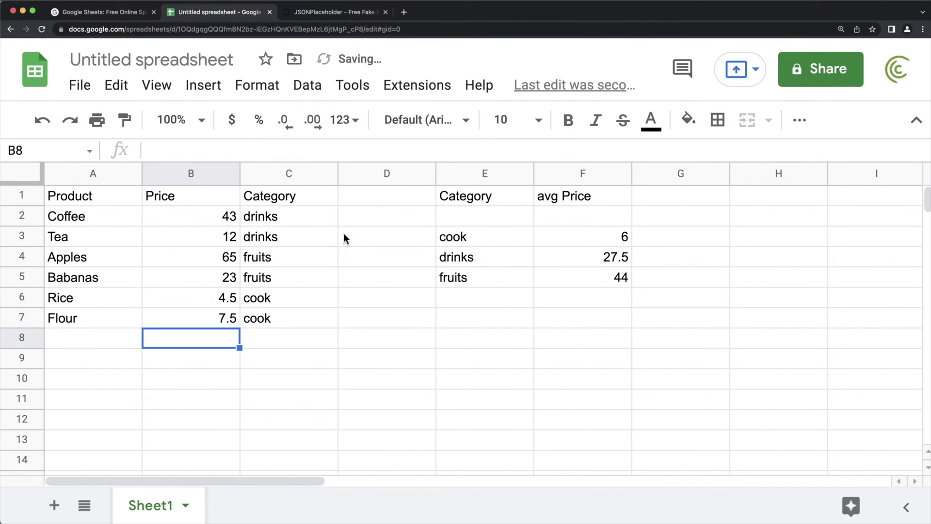
{"action": "left_click_drag", "start_coordinate": [487, 235], "coordinate": [581, 266]}
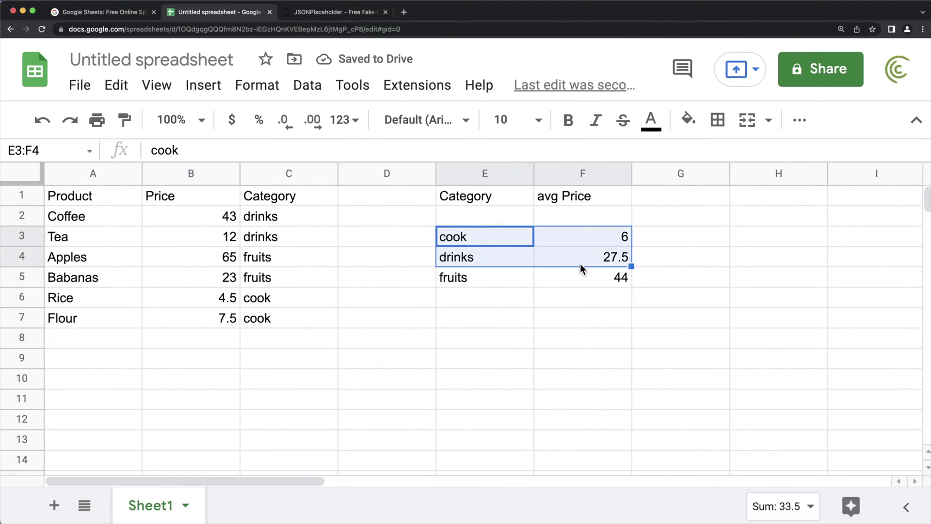
{"action": "left_click", "coordinate": [488, 235]}
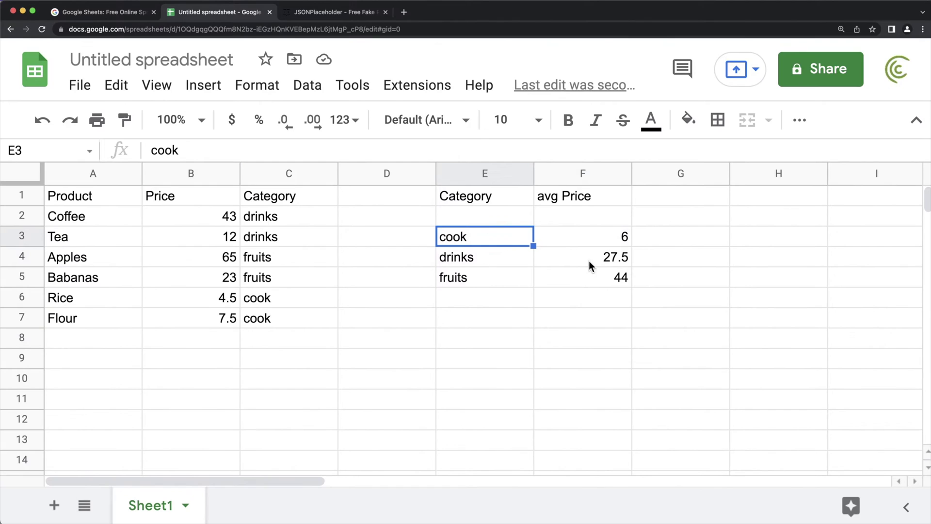
{"action": "left_click_drag", "start_coordinate": [487, 257], "coordinate": [581, 287]}
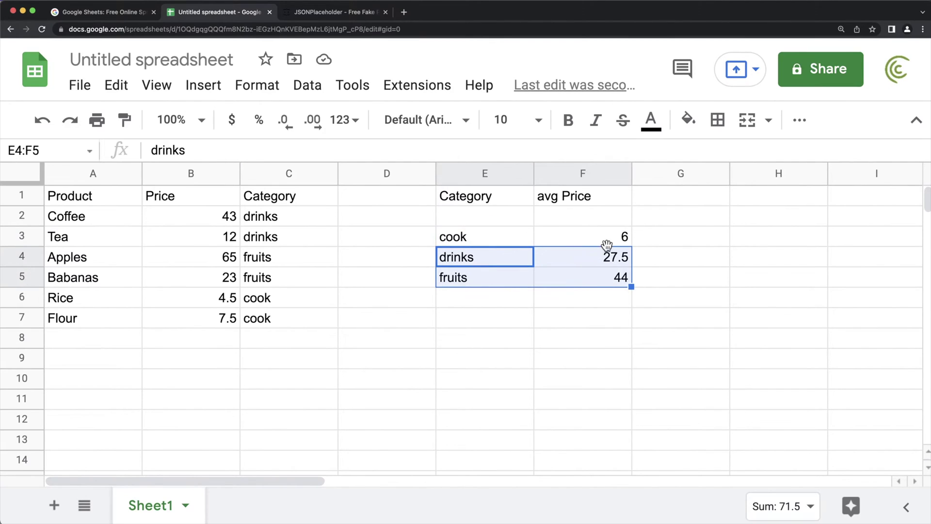
{"action": "left_click_drag", "start_coordinate": [471, 235], "coordinate": [569, 235]}
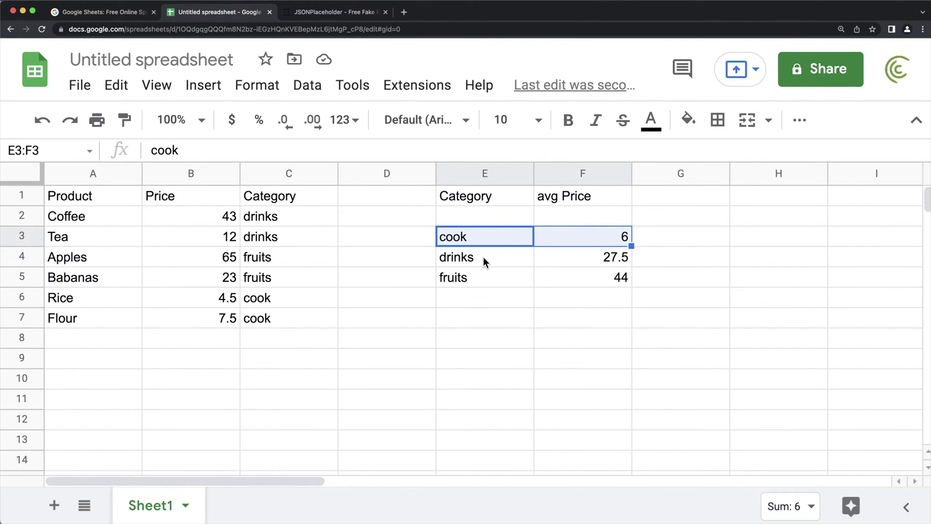
{"action": "left_click_drag", "start_coordinate": [484, 258], "coordinate": [564, 275]}
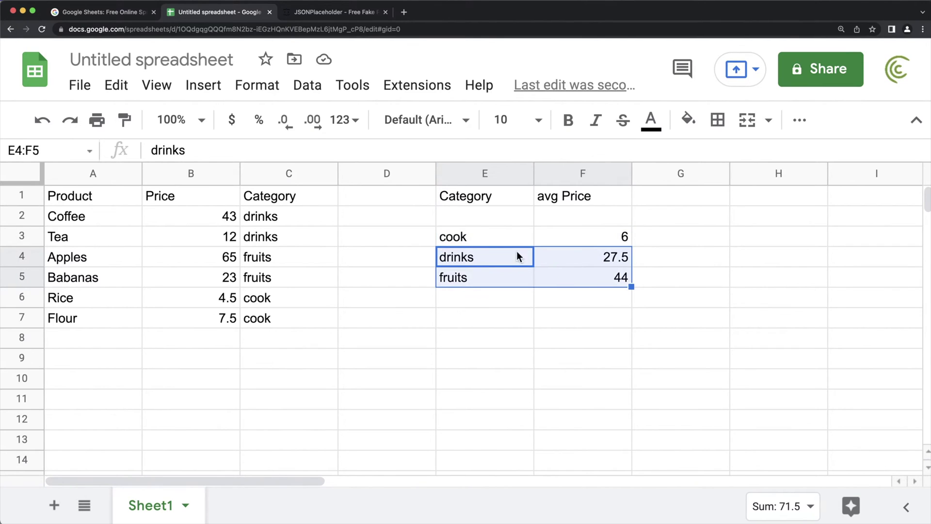
{"action": "left_click", "coordinate": [459, 200]}
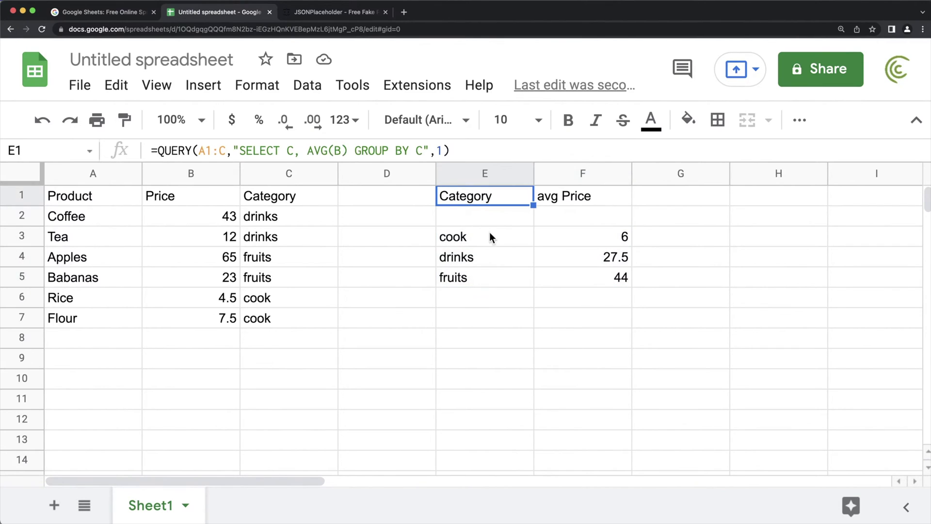
{"action": "double_click", "coordinate": [473, 195]}
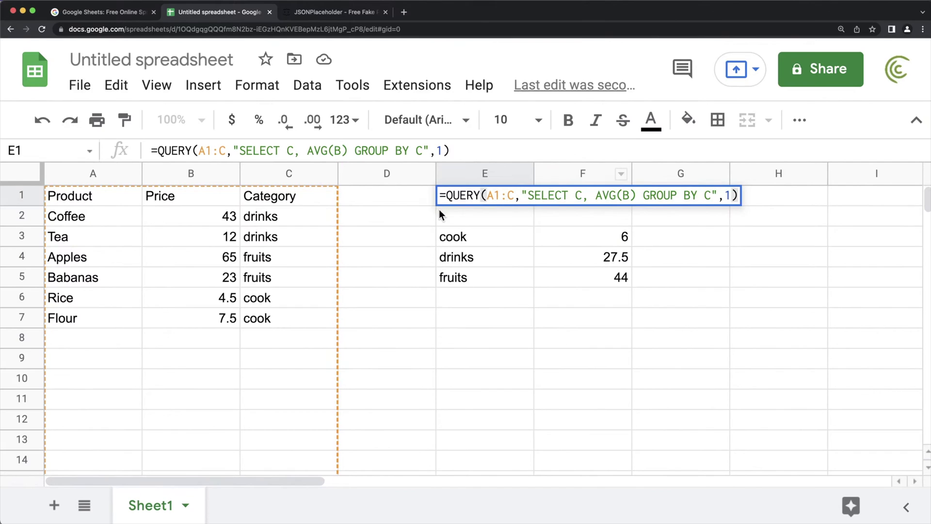
{"action": "key", "text": "Return"}
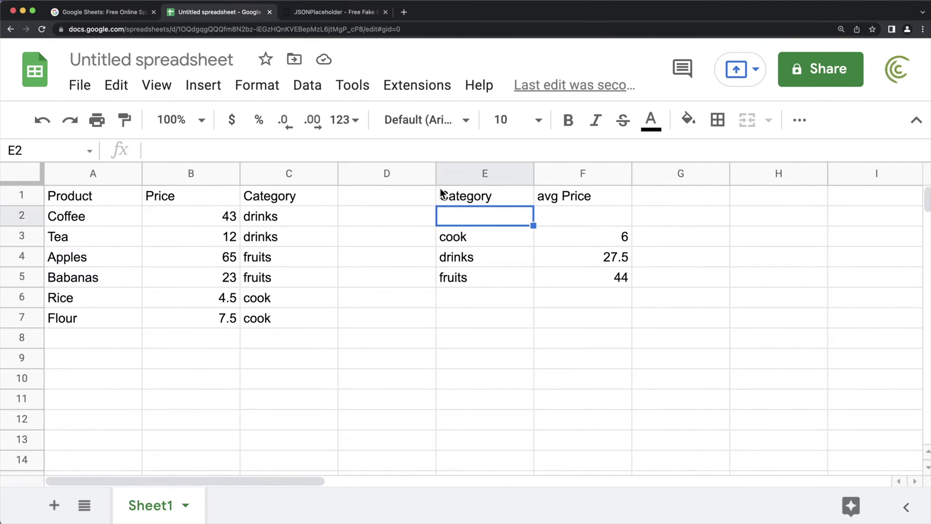
{"action": "key", "text": "Down"}
{"action": "key", "text": "Down"}
{"action": "key", "text": "Right"}
{"action": "key", "text": "Right"}
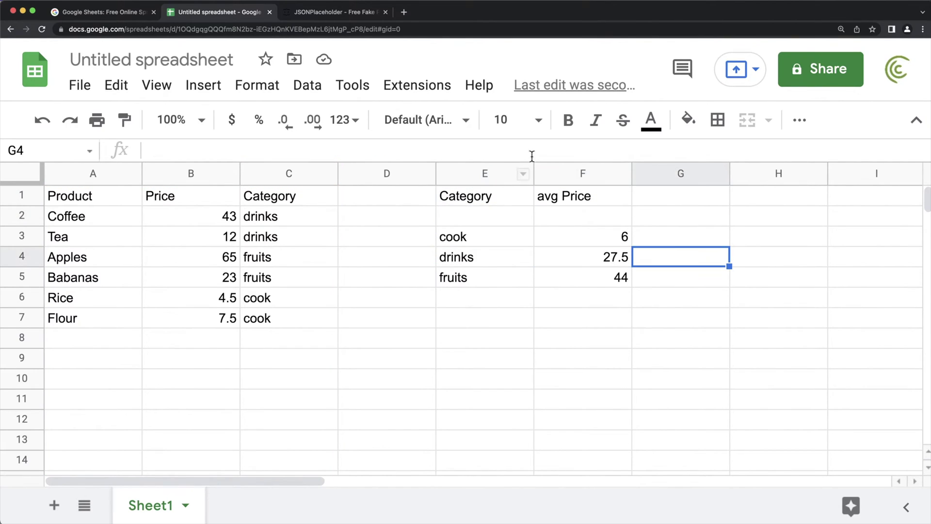
Start a QUERY in H1 over the open-ended average table range E1:F
{"action": "left_click_drag", "start_coordinate": [453, 198], "coordinate": [565, 286]}
{"action": "left_click", "coordinate": [758, 252]}
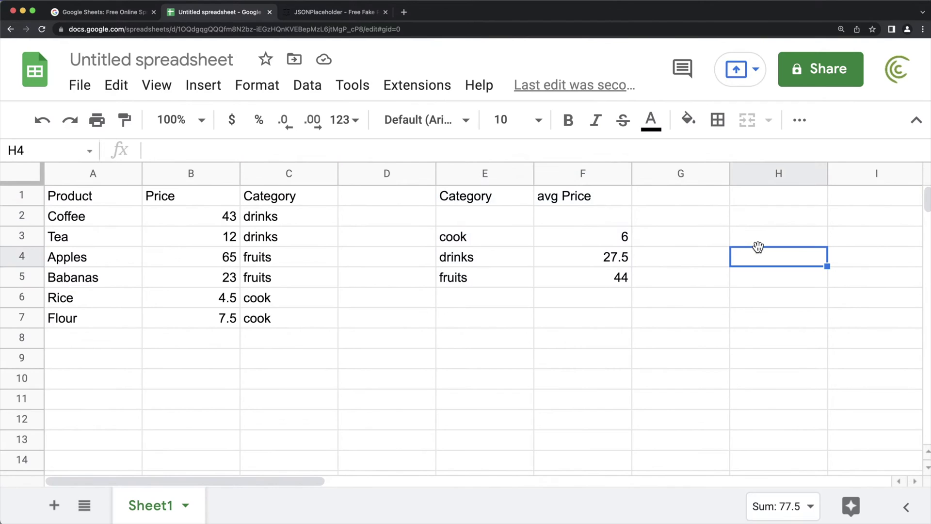
{"action": "key", "text": "Up"}
{"action": "key", "text": "Up"}
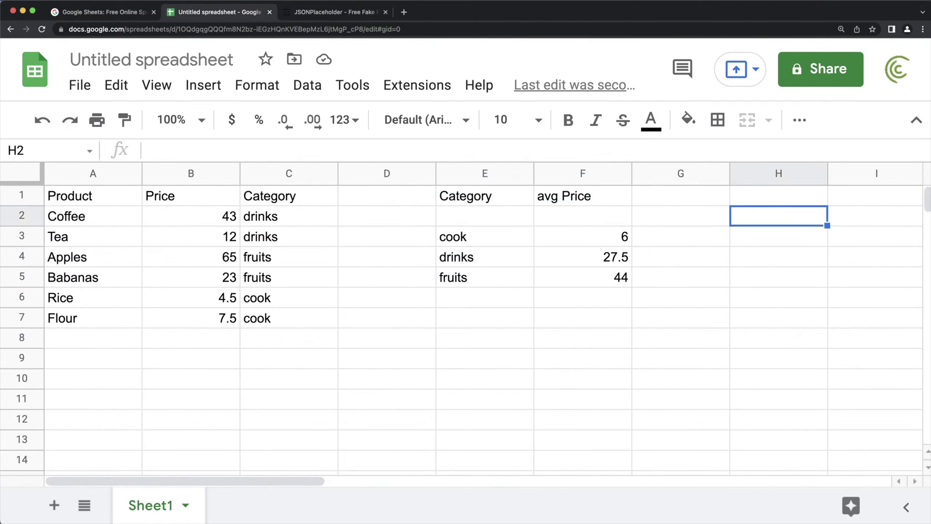
{"action": "key", "text": "Up"}
{"action": "key", "text": "Right"}
{"action": "key", "text": "Left"}
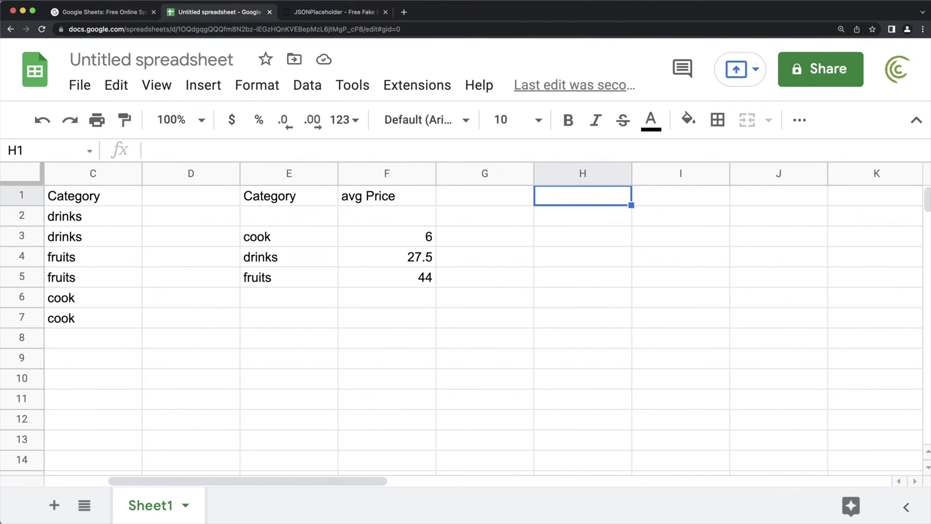
{"action": "type", "text": "=QUERY("}
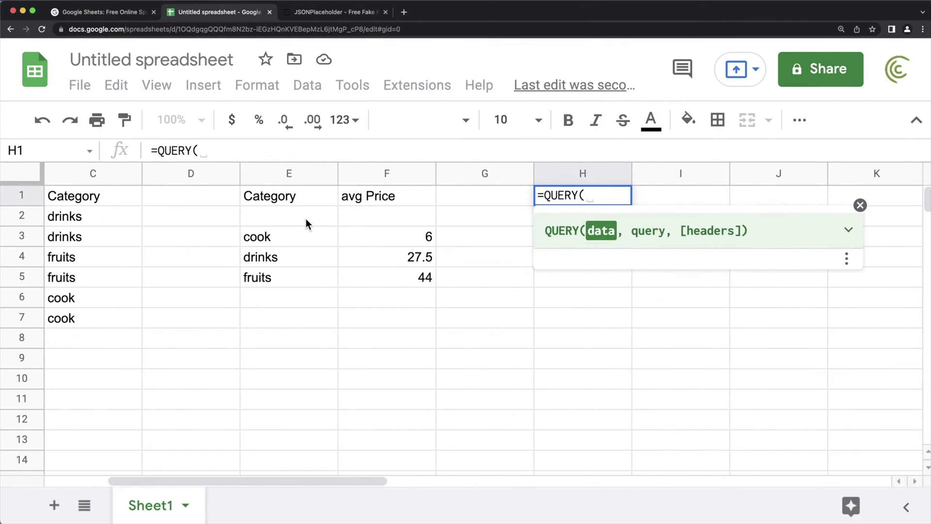
{"action": "left_click_drag", "start_coordinate": [292, 196], "coordinate": [386, 305]}
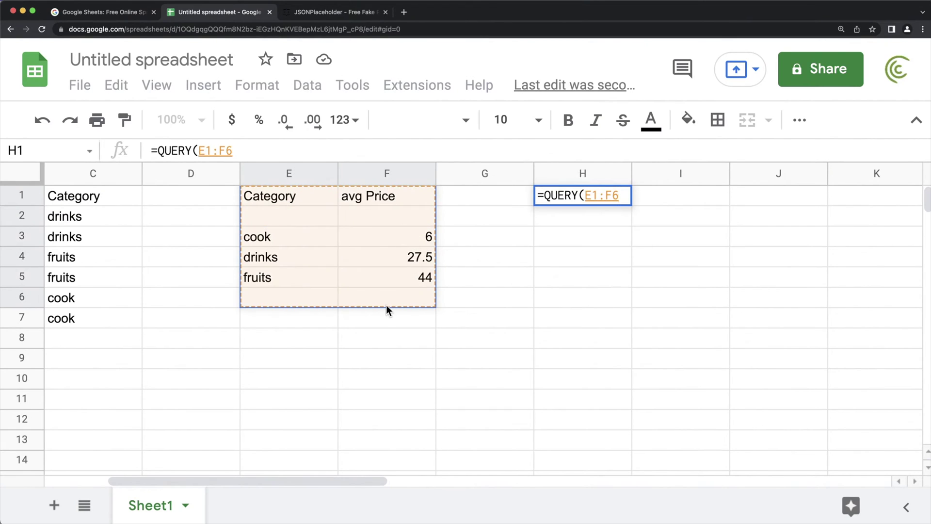
{"action": "key", "text": "BackSpace"}
Complete H1 as =QUERY(E1:F,"Select A, B WHERE B > 10",1)
{"action": "type", "text": ","}
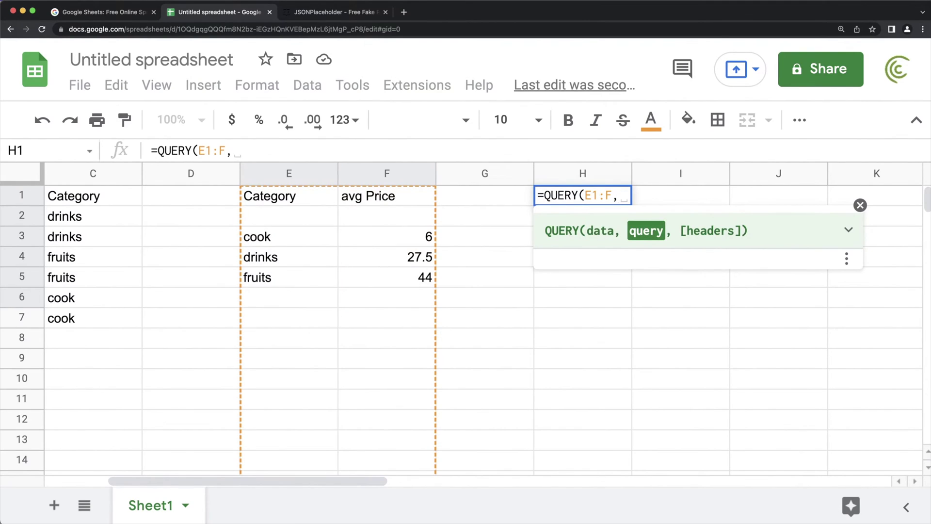
{"action": "key", "text": "BackSpace"}
{"action": "type", "text": "\"Select "}
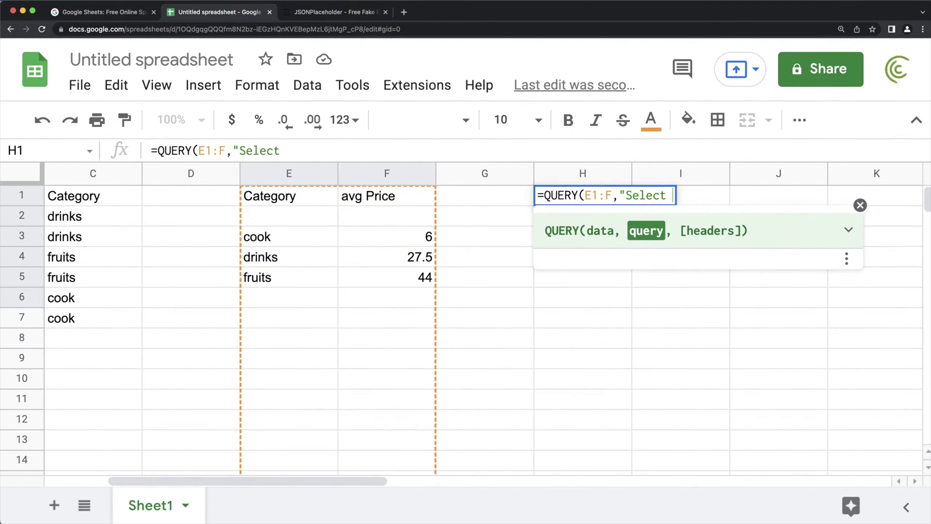
{"action": "type", "text": "Am"}
{"action": "key", "text": "BackSpace"}
{"action": "type", "text": ", B"}
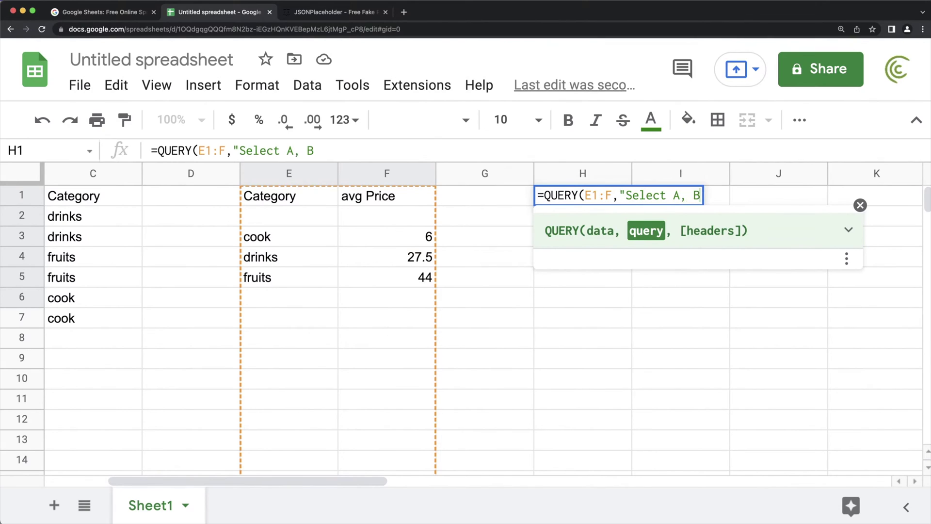
{"action": "type", "text": " WHERE "}
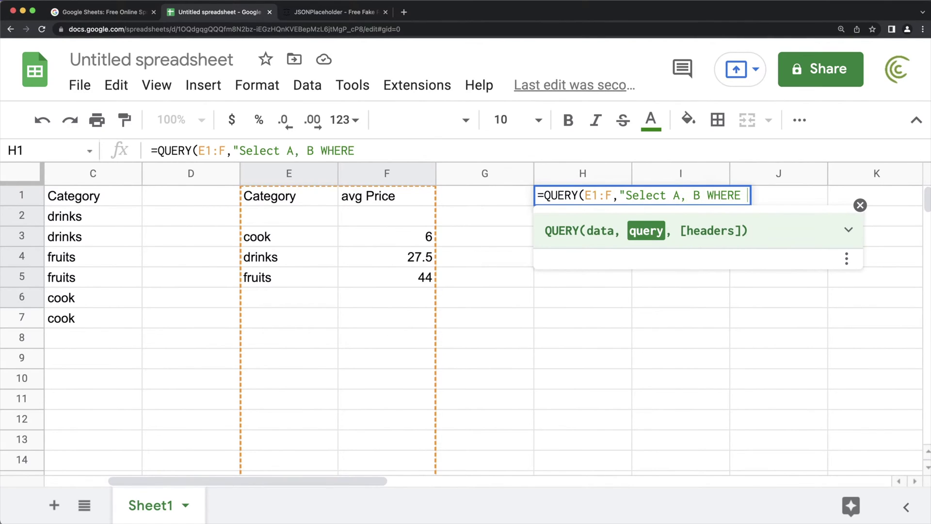
{"action": "type", "text": "B >"}
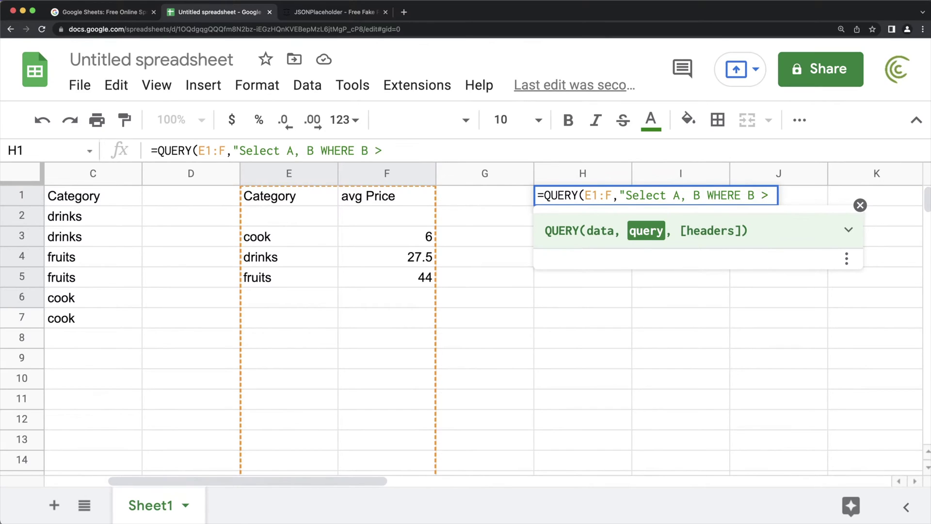
{"action": "type", "text": "10\", 1"}
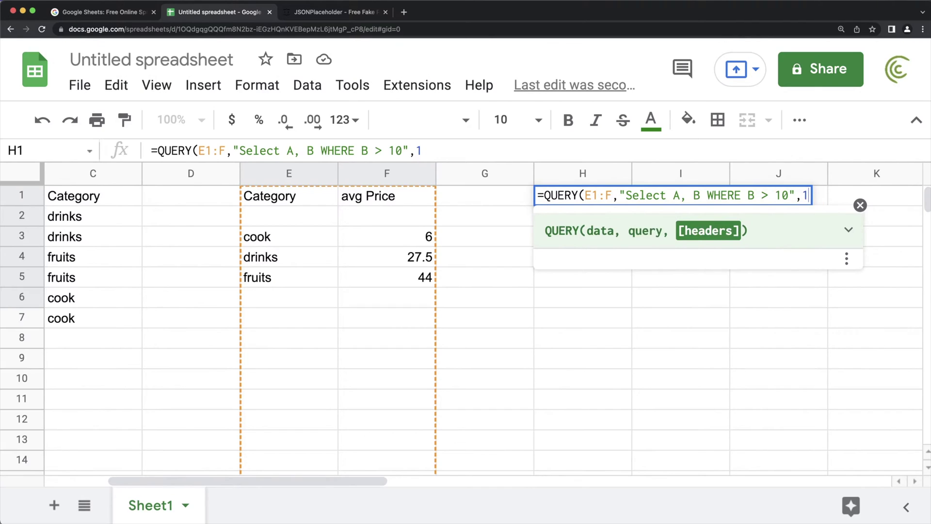
{"action": "type", "text": ")"}
{"action": "key", "text": "Return"}
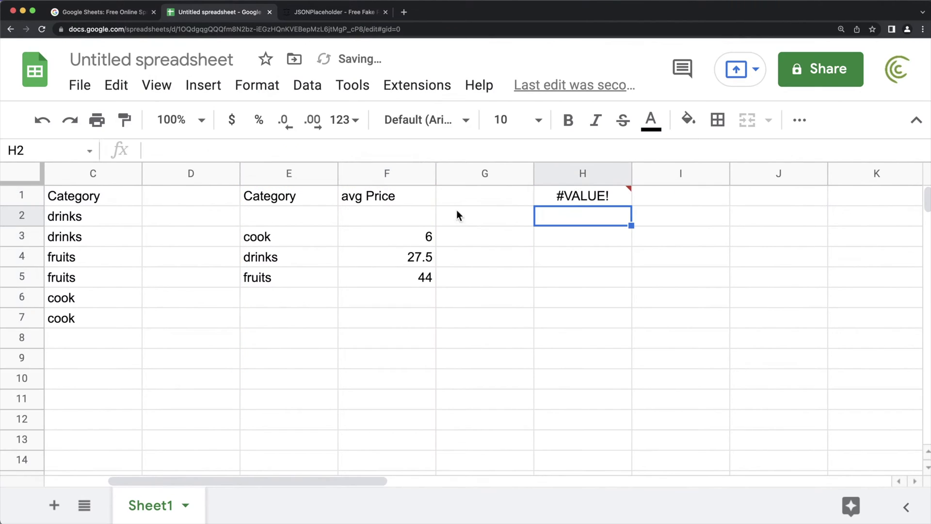
Fix the #VALUE! error by changing the columns to "Select E, F WHERE F > 10"
{"action": "left_click", "coordinate": [571, 195]}
{"action": "double_click", "coordinate": [570, 195]}
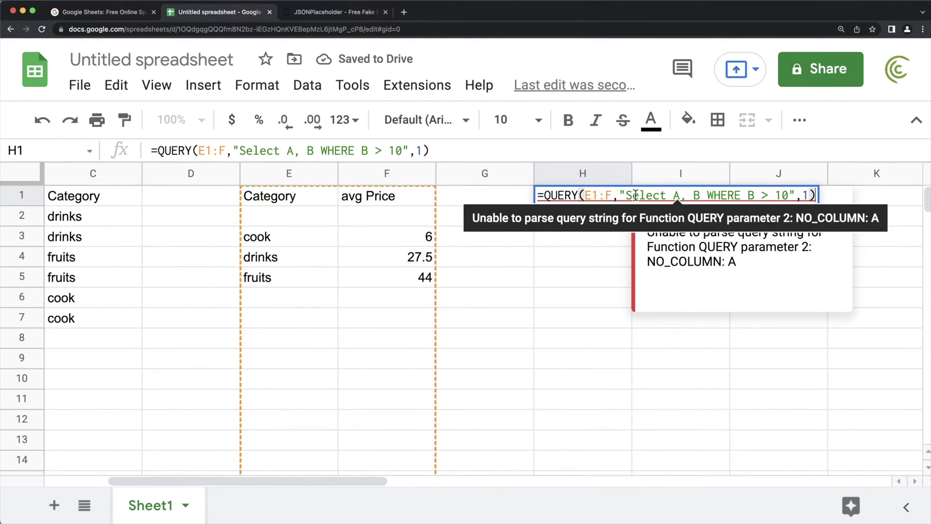
{"action": "left_click", "coordinate": [634, 197]}
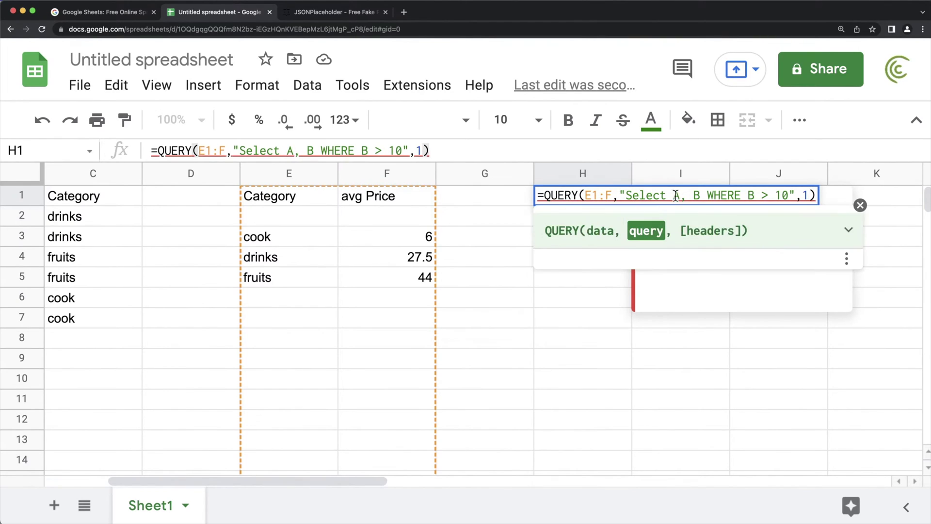
{"action": "key", "text": "BackSpace"}
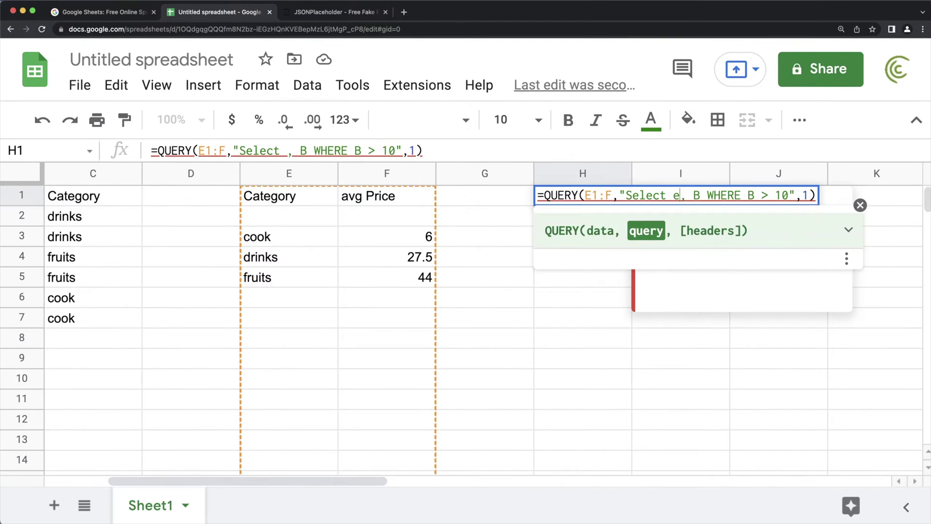
{"action": "type", "text": "e"}
{"action": "key", "text": "BackSpace"}
{"action": "type", "text": "E"}
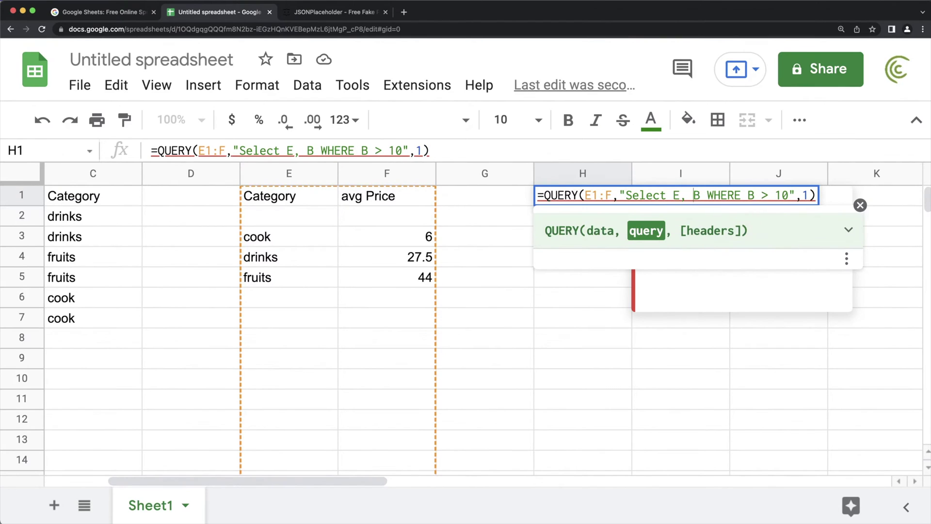
{"action": "key", "text": "Delete"}
{"action": "type", "text": "F"}
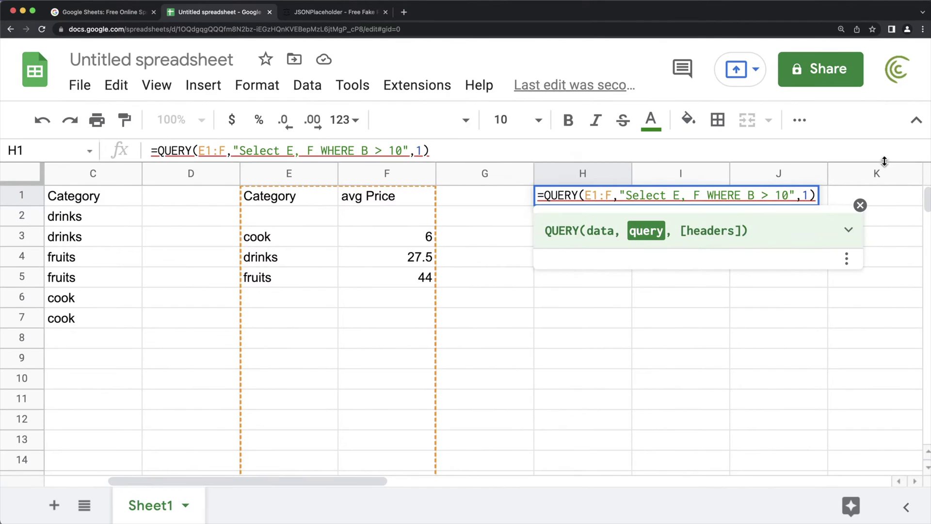
{"action": "left_click", "coordinate": [757, 196]}
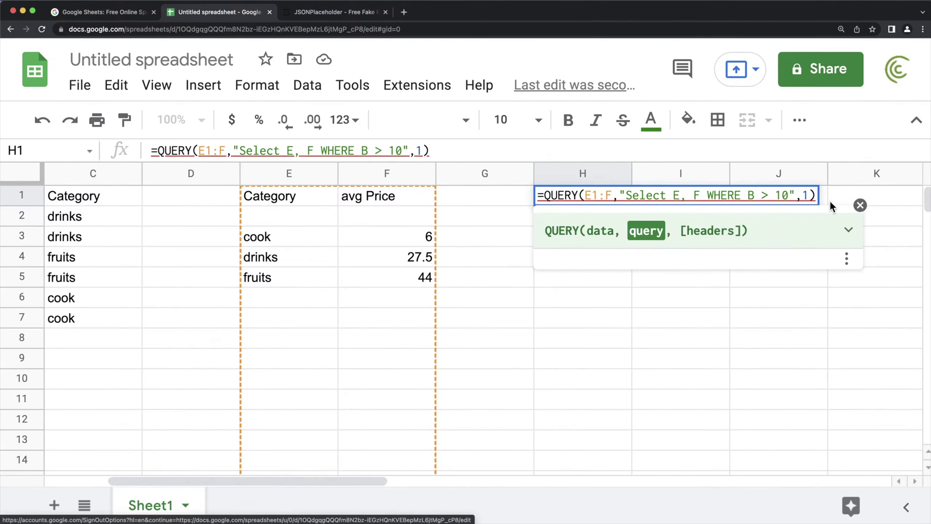
{"action": "key", "text": "BackSpace"}
{"action": "type", "text": "F"}
{"action": "key", "text": "Return"}
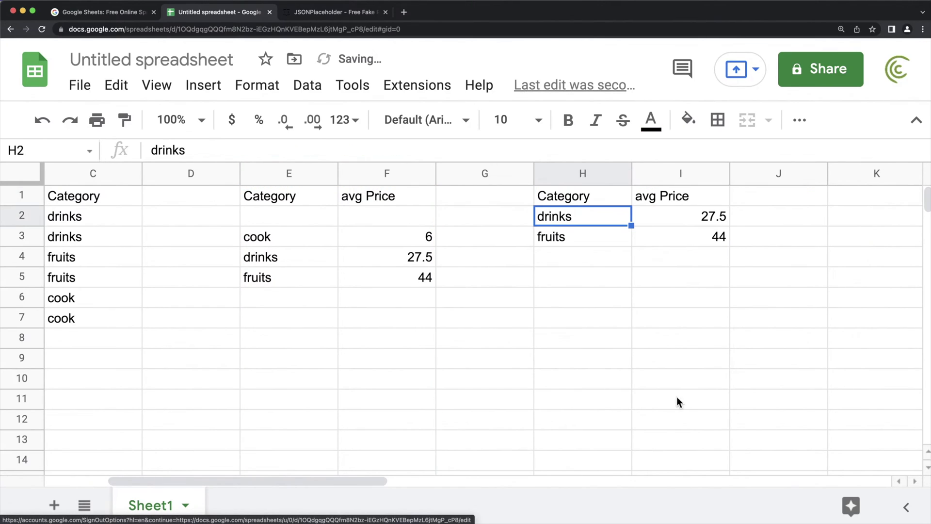
Compare the averaging QUERY in E1 with H1's filter QUERY and its E1:F range
{"action": "left_click", "coordinate": [572, 202]}
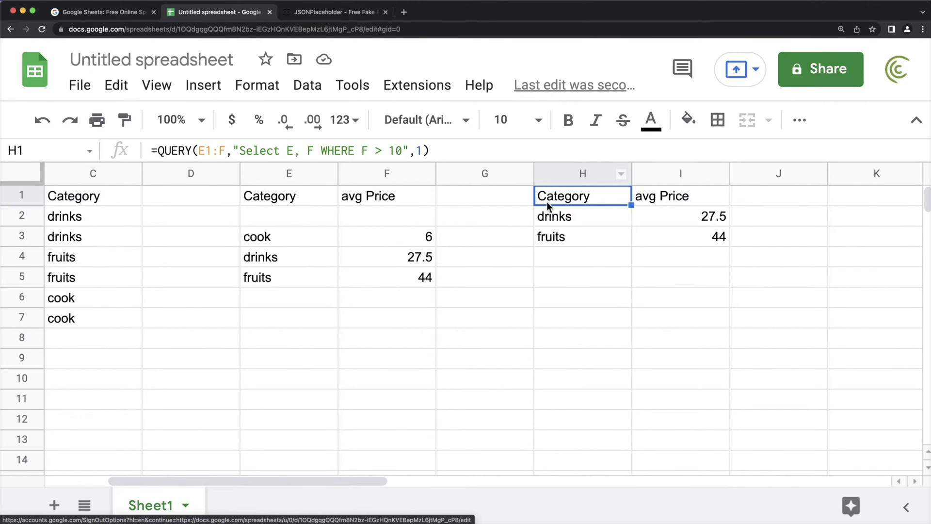
{"action": "left_click", "coordinate": [271, 196]}
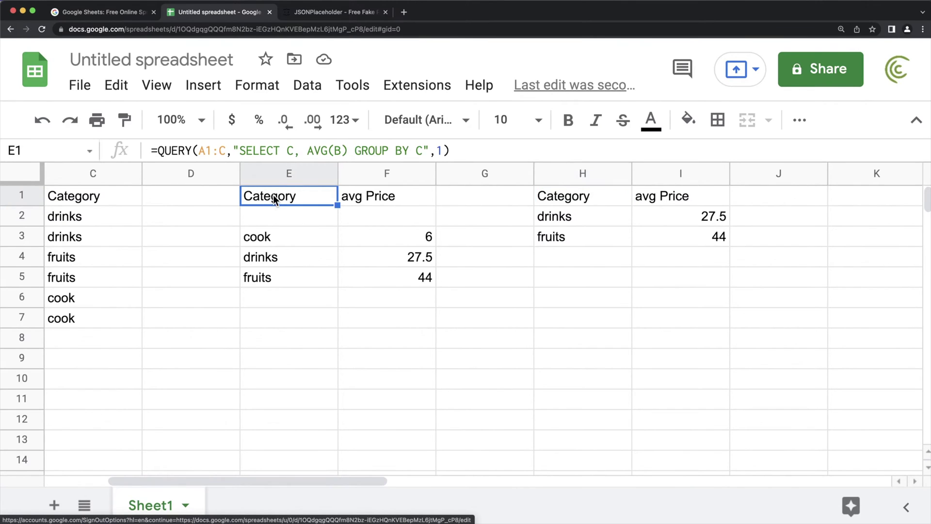
{"action": "double_click", "coordinate": [273, 194]}
{"action": "left_click_drag", "start_coordinate": [250, 196], "coordinate": [570, 213]}
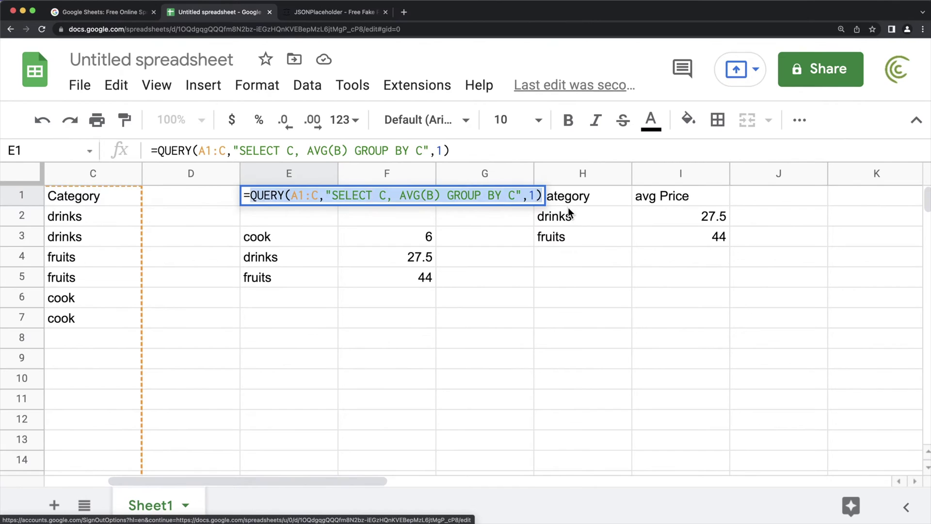
{"action": "key", "text": "Escape"}
{"action": "left_click", "coordinate": [563, 198]}
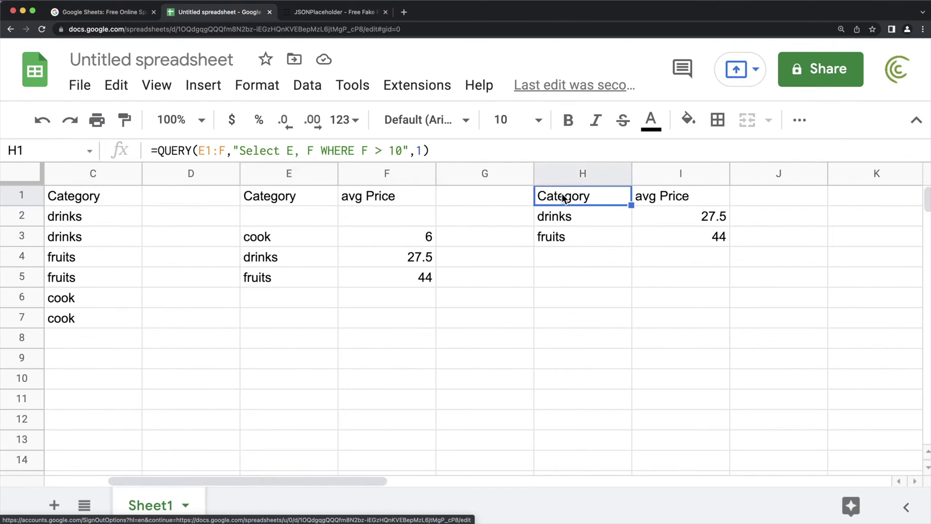
{"action": "double_click", "coordinate": [563, 199]}
{"action": "left_click_drag", "start_coordinate": [584, 195], "coordinate": [612, 195]}
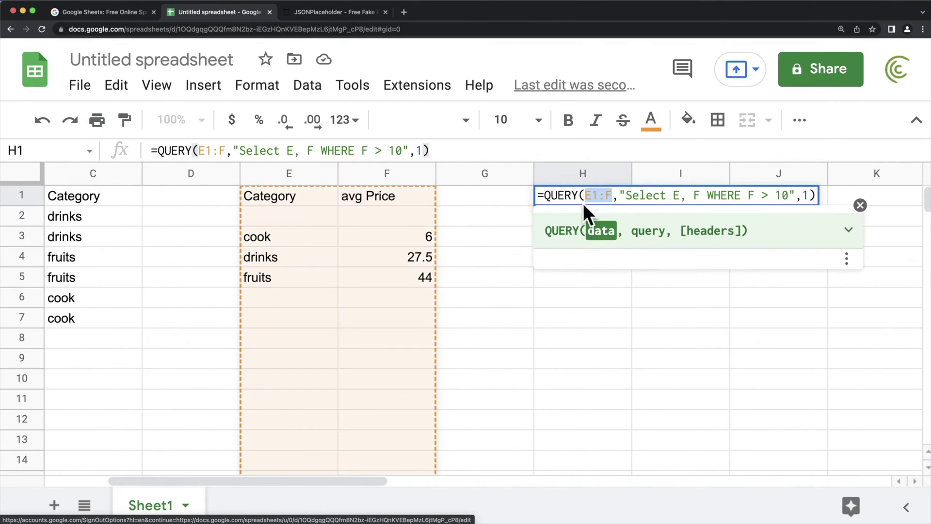
{"action": "key", "text": "Escape"}
Select E1's QUERY expression for reuse, then select E1:F inside H1's formula
{"action": "left_click", "coordinate": [278, 194]}
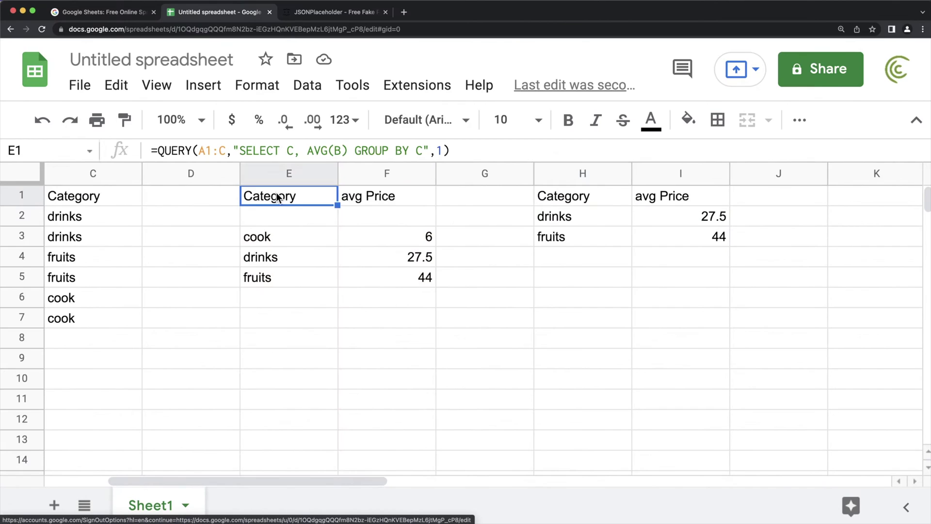
{"action": "double_click", "coordinate": [275, 195]}
{"action": "left_click_drag", "start_coordinate": [252, 195], "coordinate": [522, 206]}
{"action": "key", "text": "ctrl+c"}
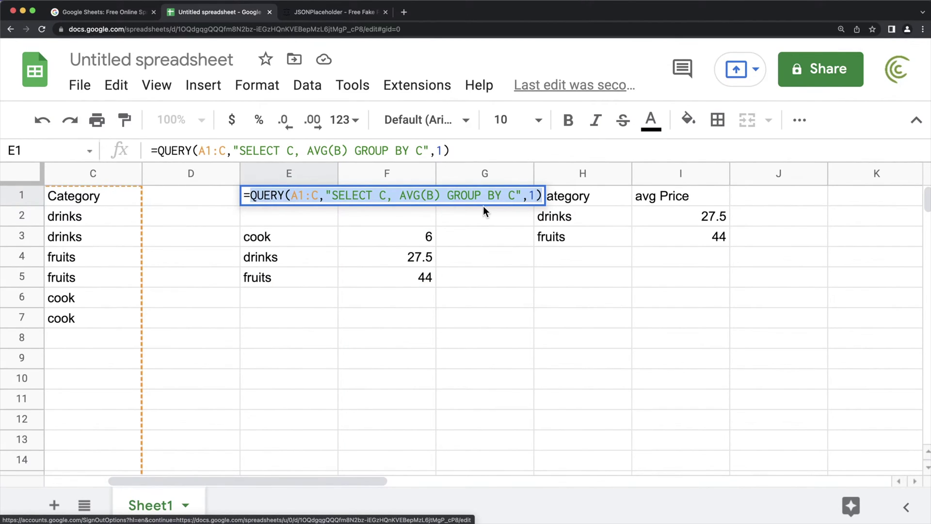
{"action": "key", "text": "Escape"}
{"action": "left_click", "coordinate": [566, 201]}
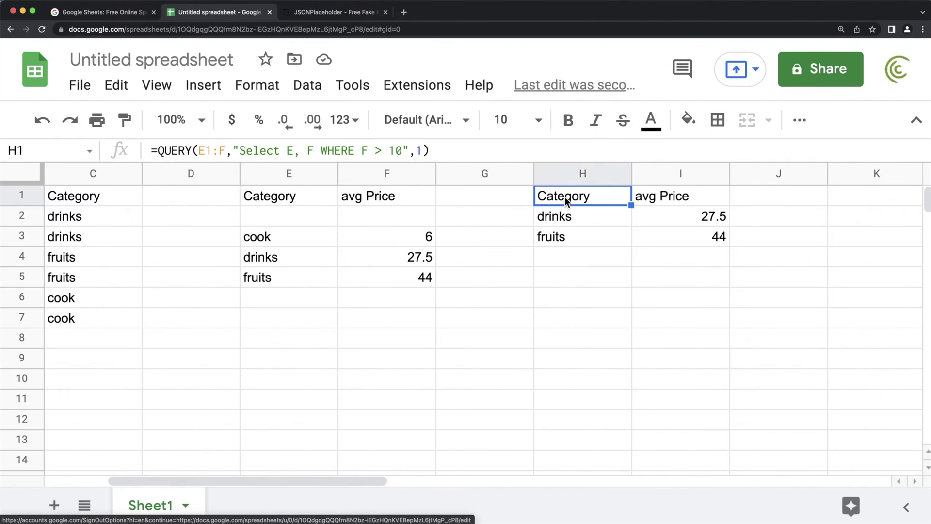
{"action": "double_click", "coordinate": [567, 199]}
{"action": "left_click_drag", "start_coordinate": [612, 196], "coordinate": [584, 195]}
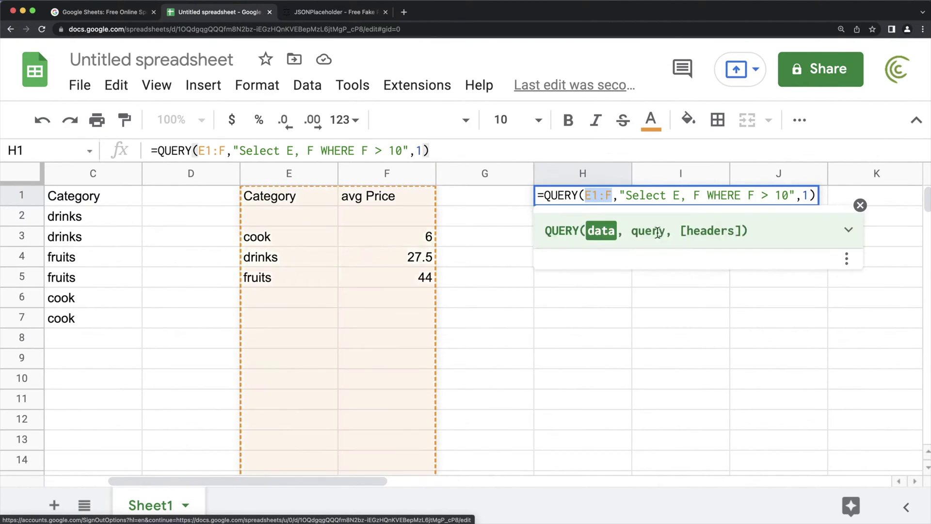
Replace E1:F in H1 with the pasted QUERY(A1:C,"SELECT C, AVG(B) GROUP BY C",1)
{"action": "key", "text": "BackSpace"}
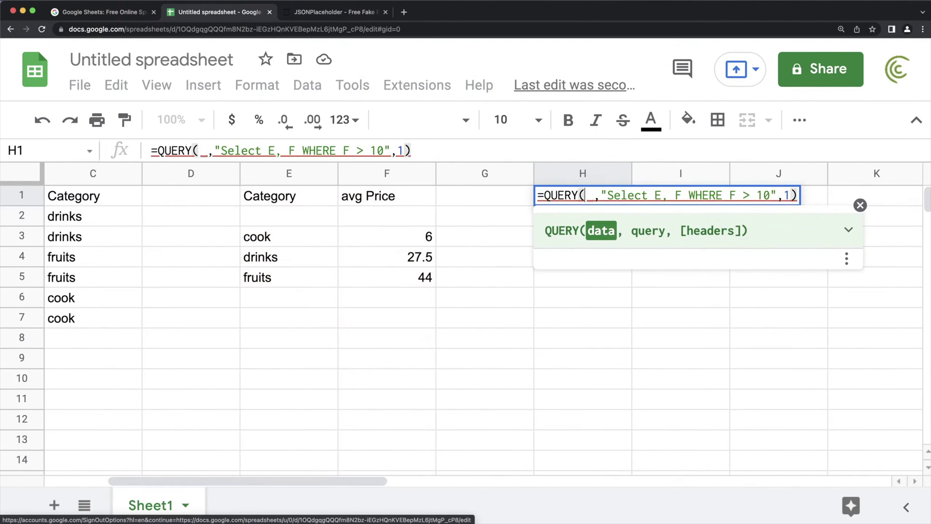
{"action": "key", "text": "ctrl+v"}
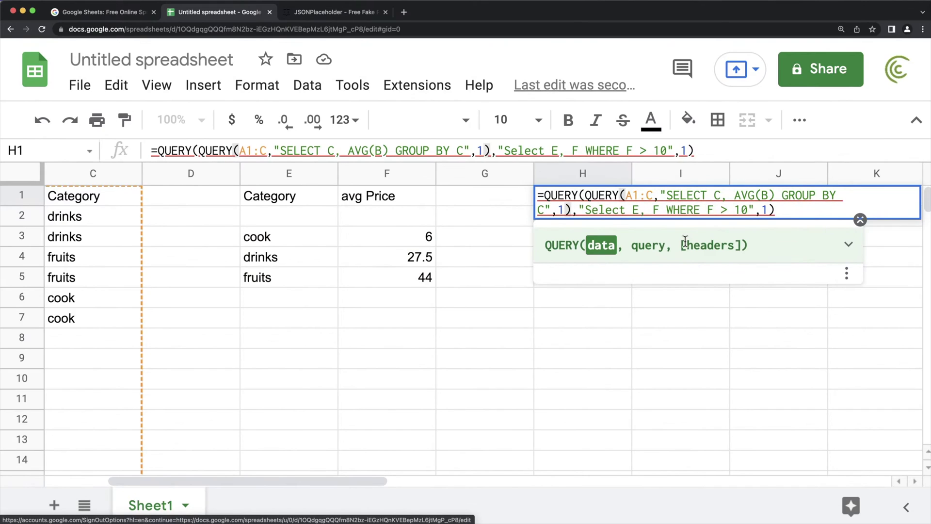
{"action": "key", "text": "Return"}
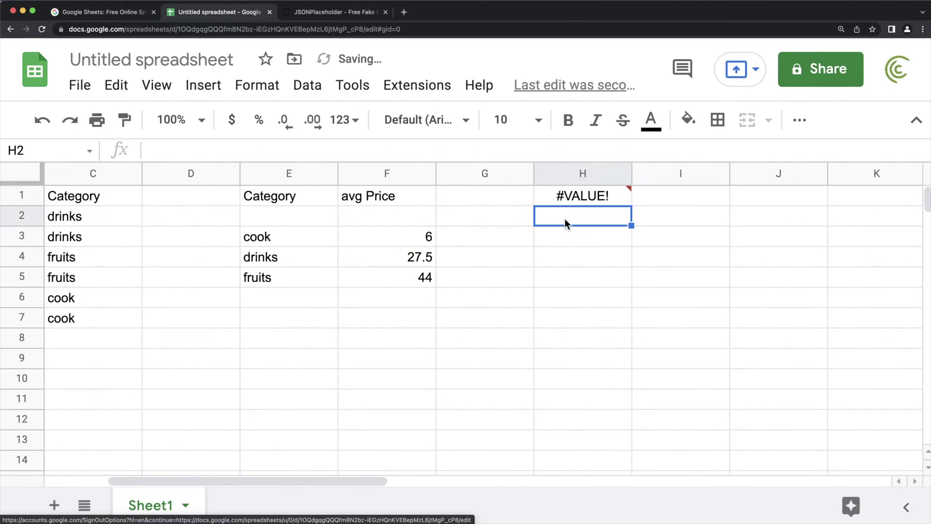
Inspect H1's nested formula to locate the outer query's E and F column references
{"action": "double_click", "coordinate": [576, 202]}
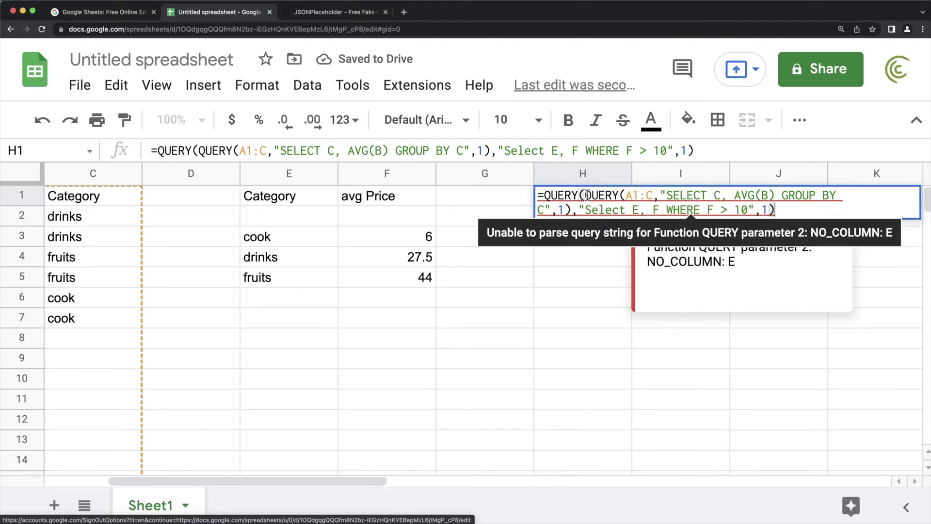
{"action": "left_click_drag", "start_coordinate": [585, 195], "coordinate": [576, 207]}
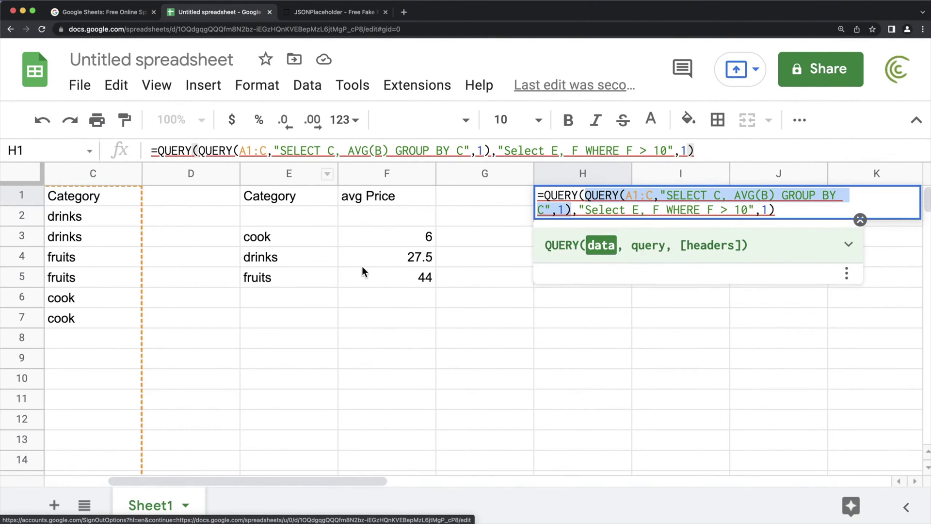
{"action": "double_click", "coordinate": [660, 209]}
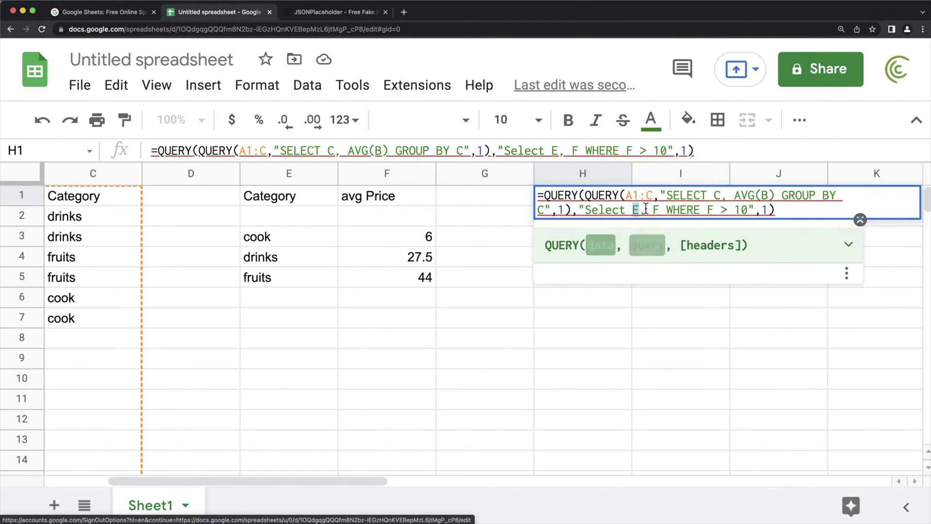
{"action": "left_click", "coordinate": [714, 210]}
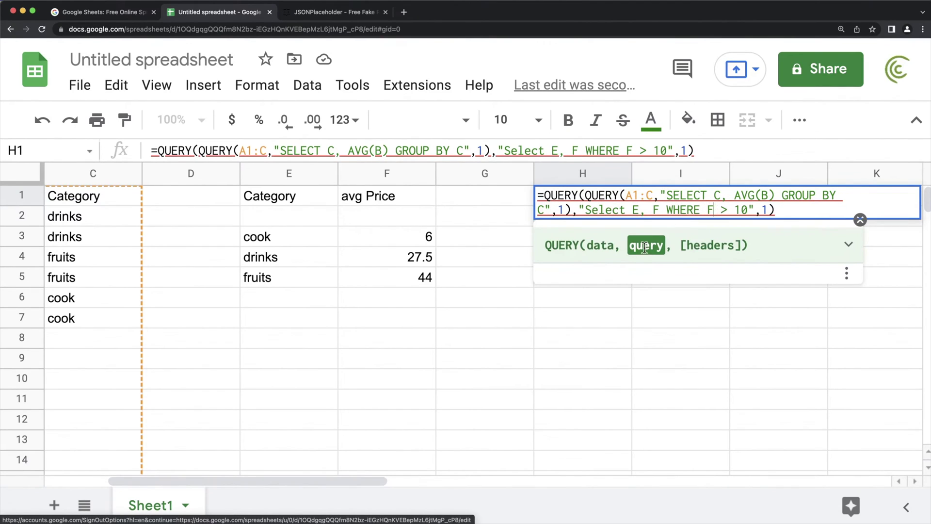
{"action": "left_click_drag", "start_coordinate": [632, 211], "coordinate": [727, 213]}
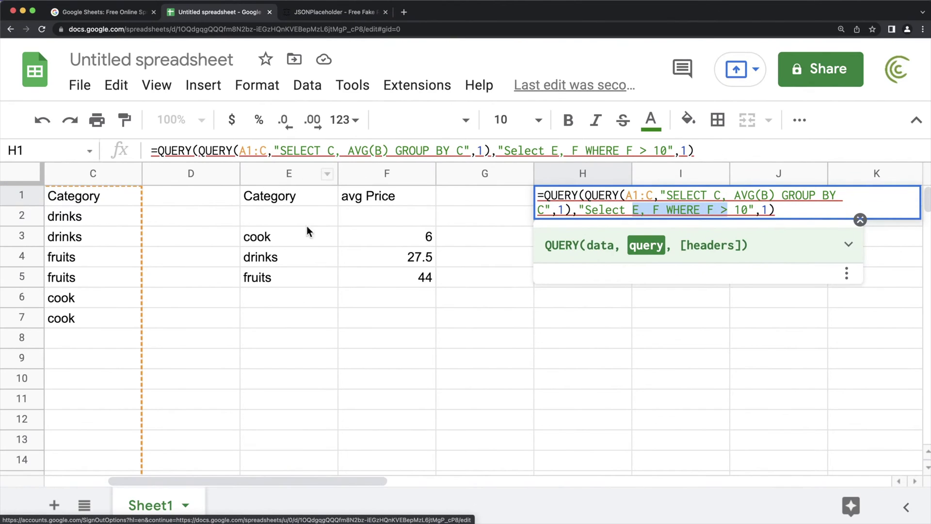
Change H1's outer query to "Select Col1, Col2 WHERE Col2 > 10"
{"action": "left_click", "coordinate": [639, 212]}
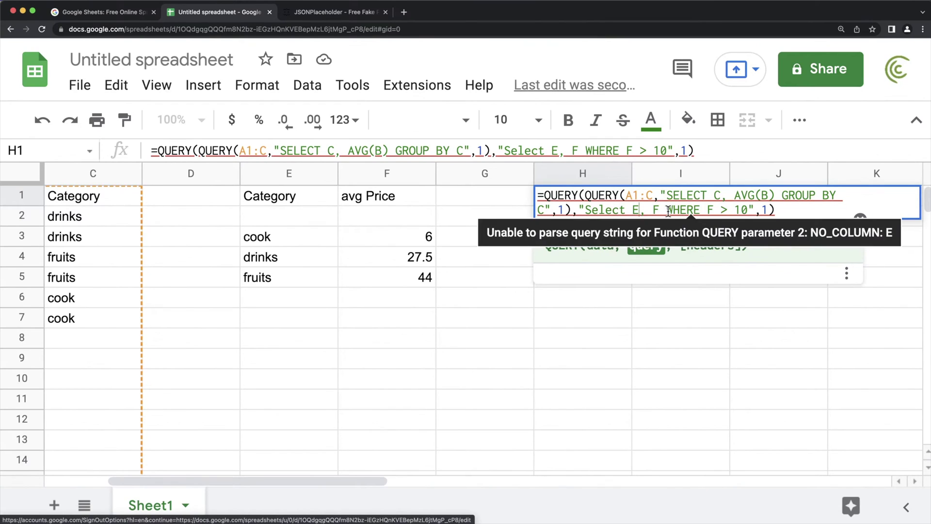
{"action": "key", "text": "BackSpace"}
{"action": "type", "text": "Col1"}
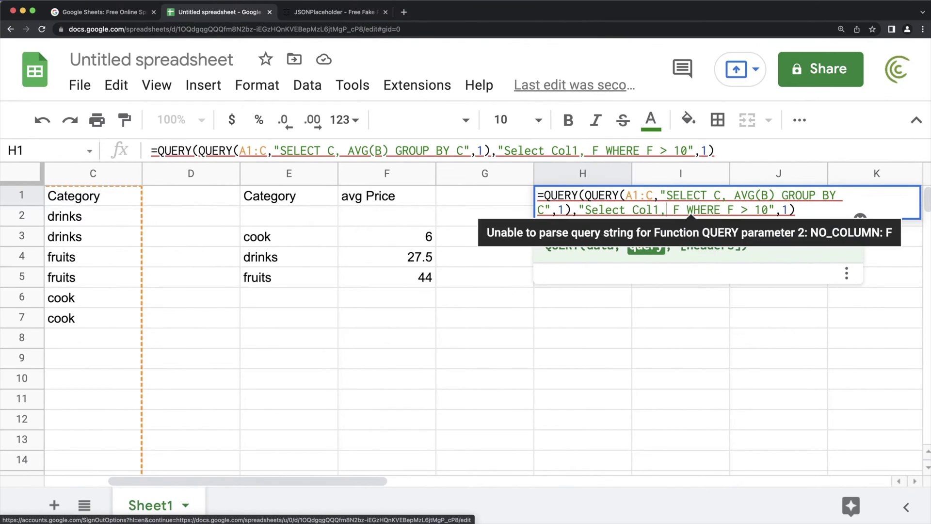
{"action": "key", "text": "BackSpace"}
{"action": "type", "text": "Col2"}
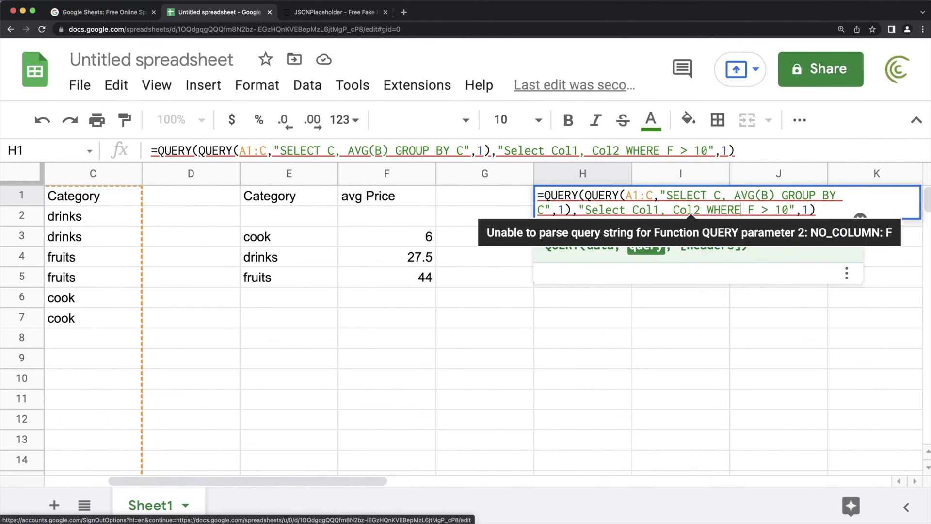
{"action": "key", "text": "BackSpace"}
{"action": "type", "text": "Col2"}
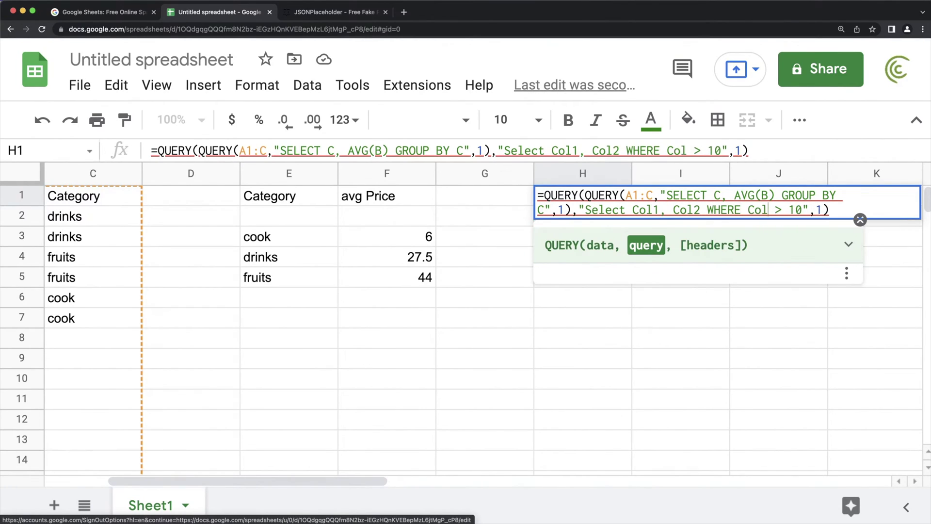
{"action": "key", "text": "Return"}
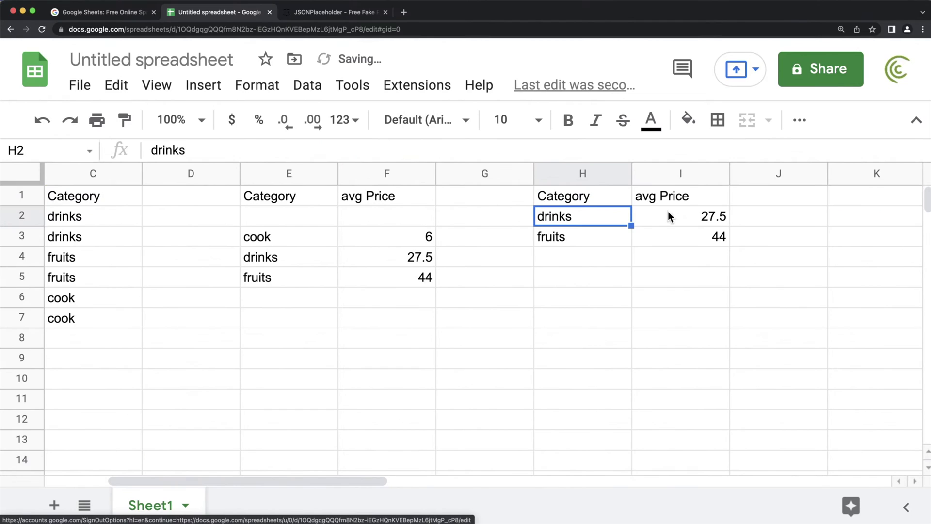
{"action": "double_click", "coordinate": [566, 197]}
{"action": "key", "text": "Escape"}
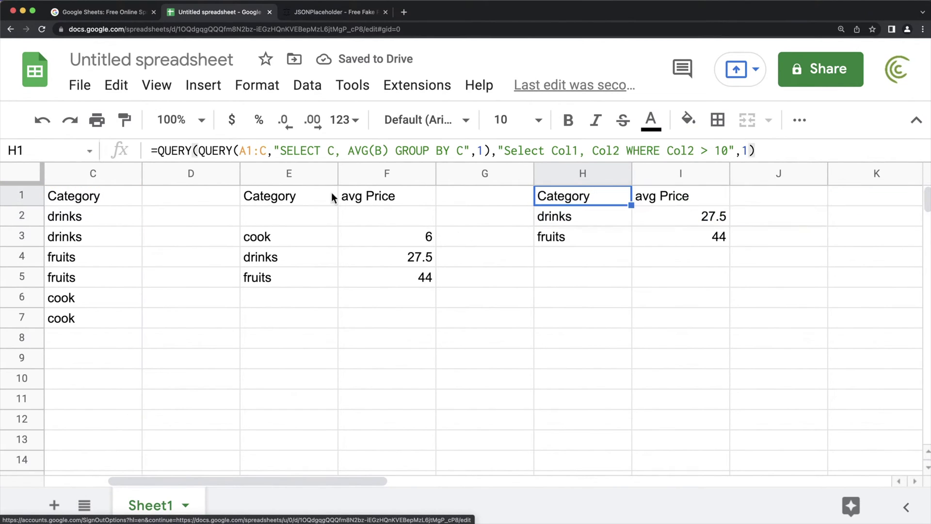
Delete the intermediate averaging table in E1, then review H1's A1:C-based formula
{"action": "left_click", "coordinate": [299, 195]}
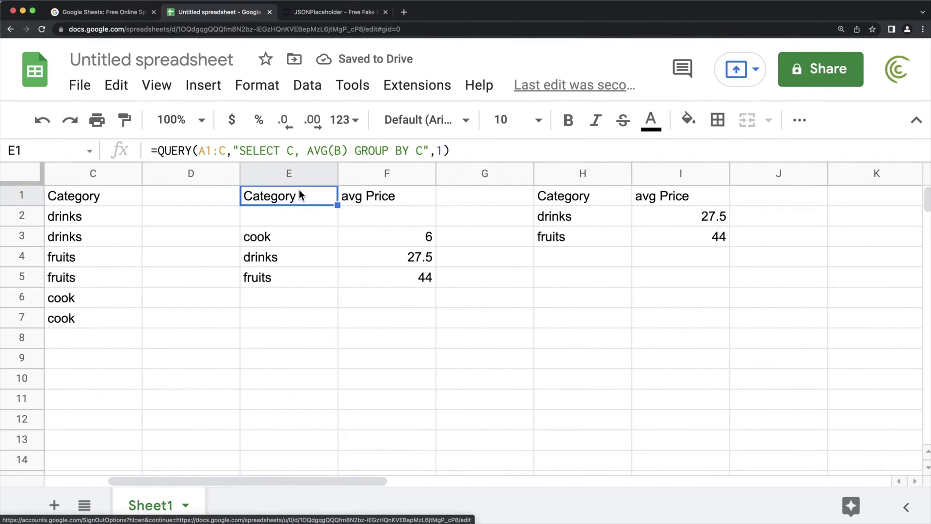
{"action": "key", "text": "Delete"}
{"action": "left_click", "coordinate": [571, 198]}
{"action": "double_click", "coordinate": [571, 198]}
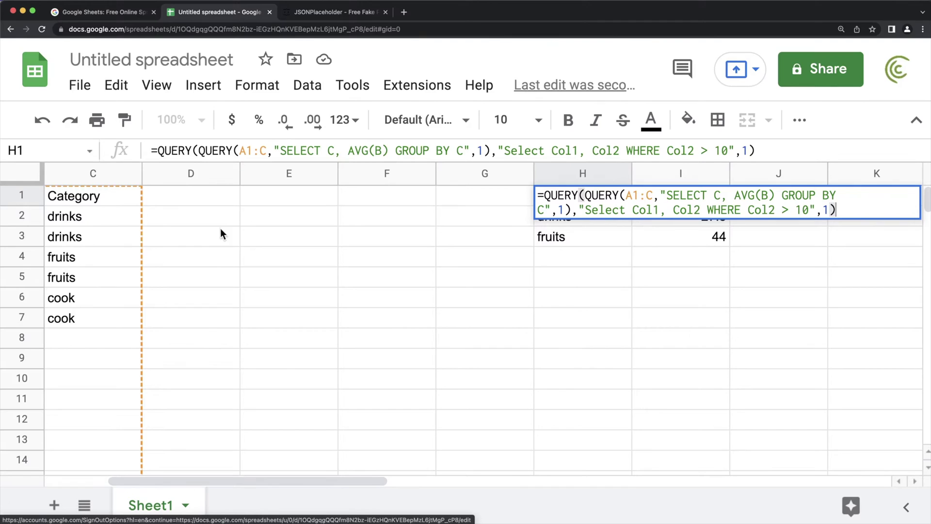
{"action": "left_click_drag", "start_coordinate": [355, 479], "coordinate": [294, 487]}
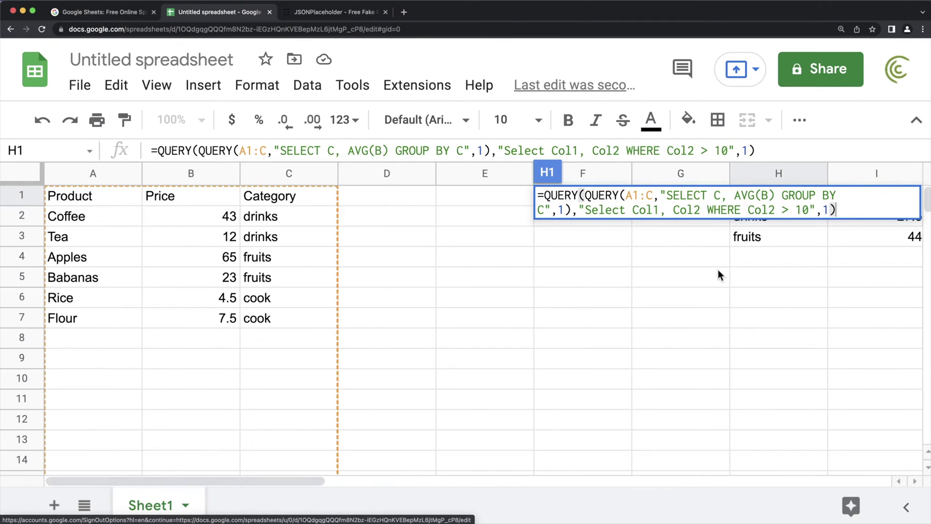